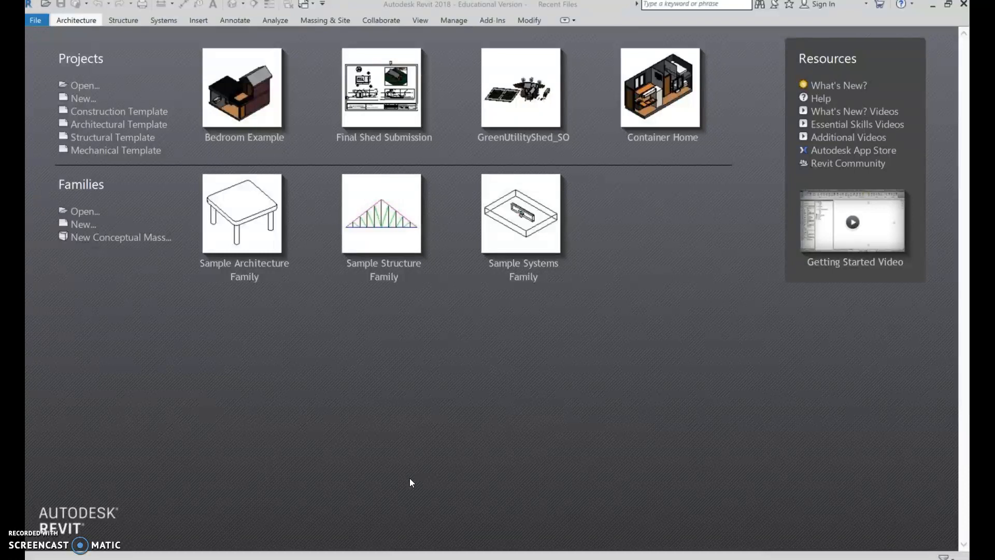
Create a new project from the Architectural Template
left_click(166, 126)
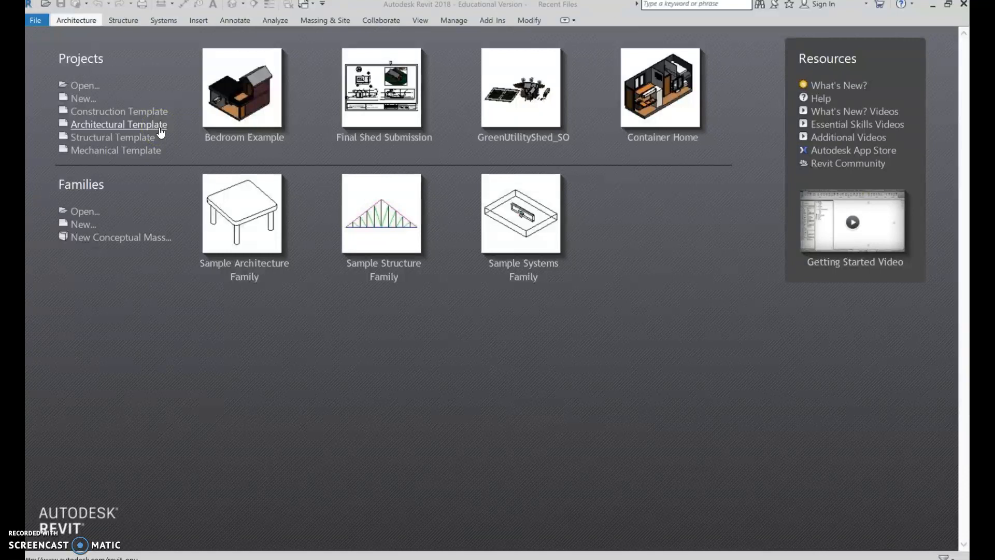
left_click(160, 132)
left_click(160, 132)
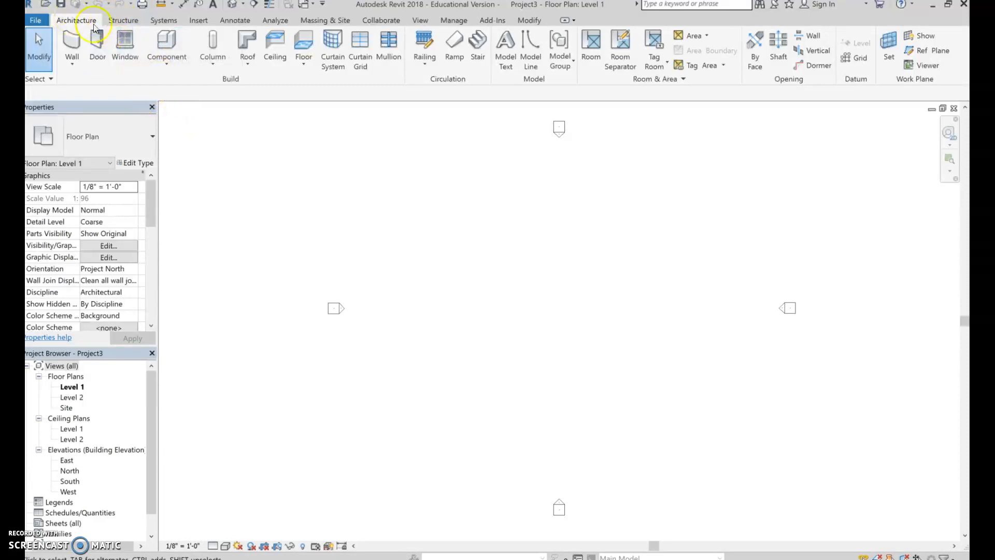
Draw a rectangle of Generic - 8" walls about 16' by 12' on the Level 1 floor plan
left_click(72, 39)
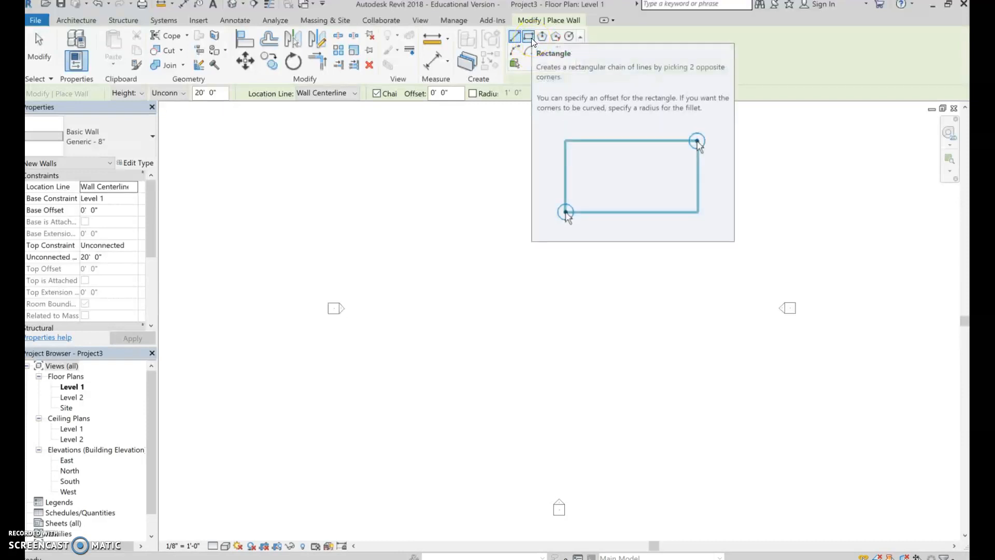
left_click(530, 37)
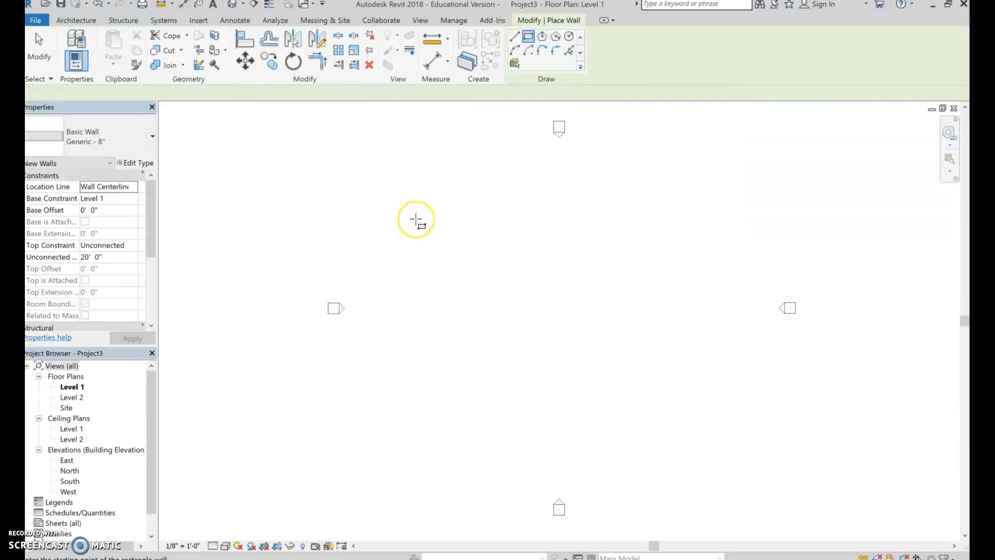
scroll(417, 220, "down", 2)
left_click(356, 197)
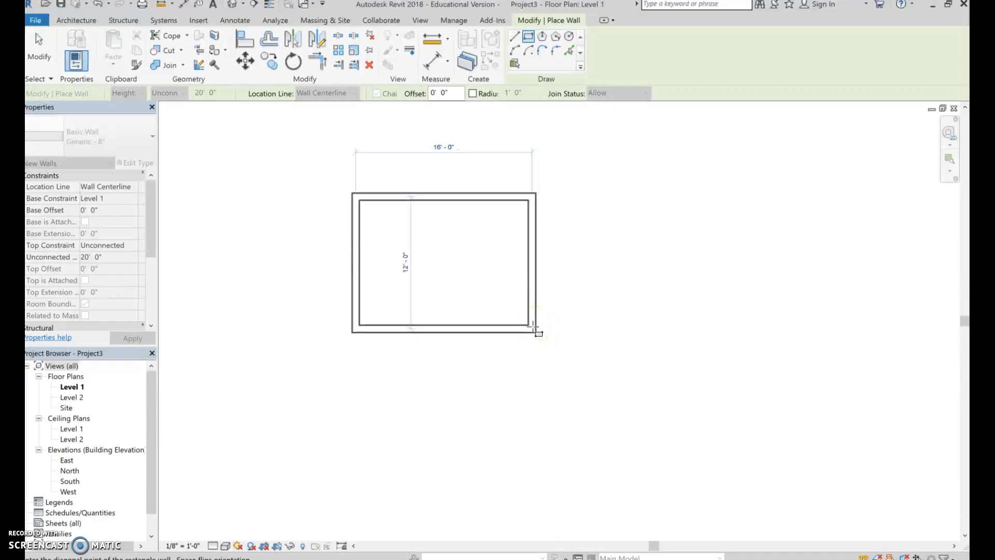
left_click(535, 328)
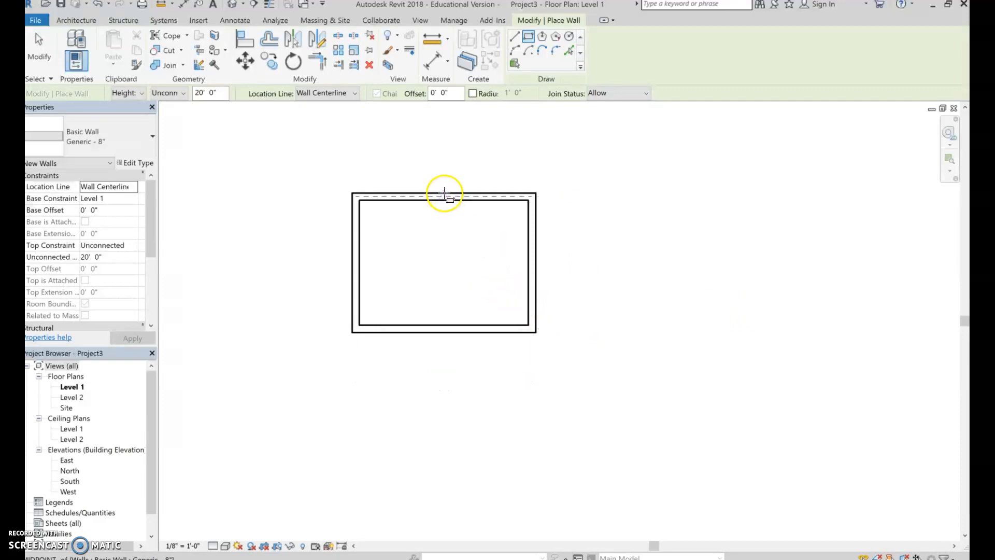
key("Escape")
key("Escape")
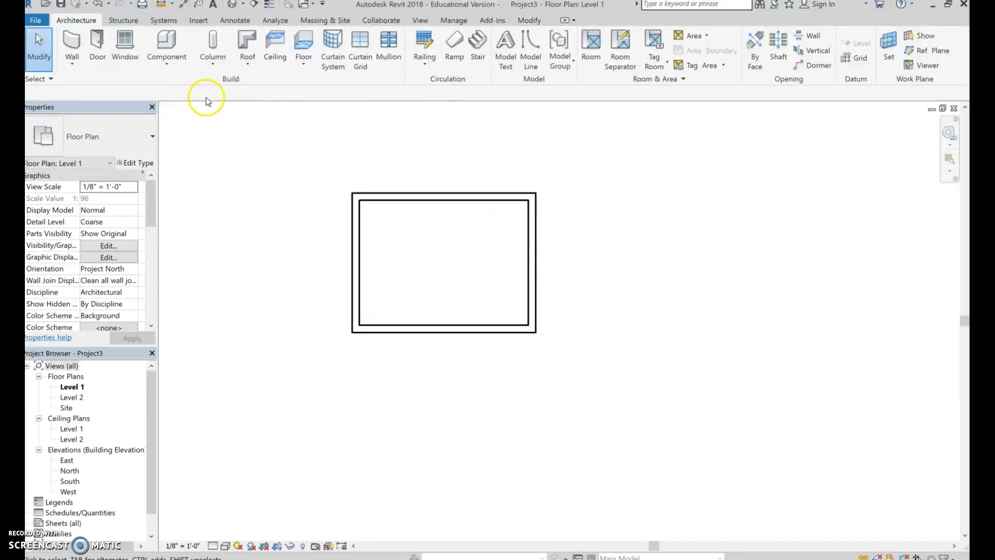
Set the unconnected height of all four walls to 8' and show the model in the default 3D view
left_click_drag(286, 151, 646, 421)
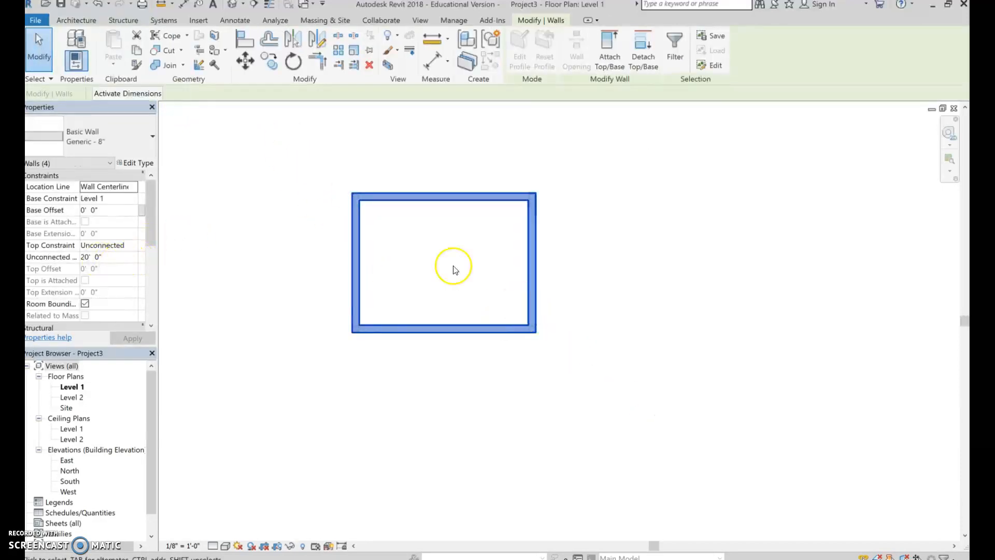
left_click(86, 258)
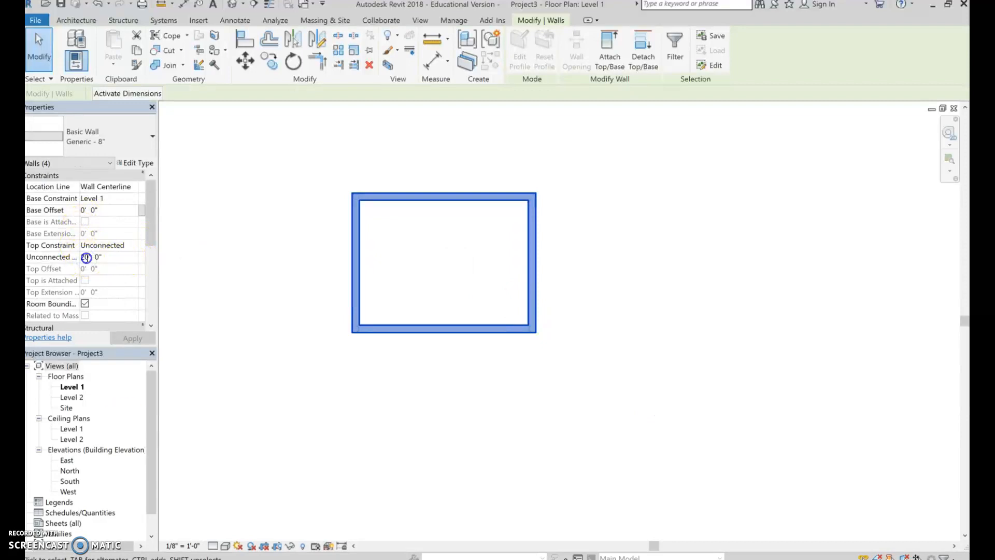
type("8")
left_click(142, 335)
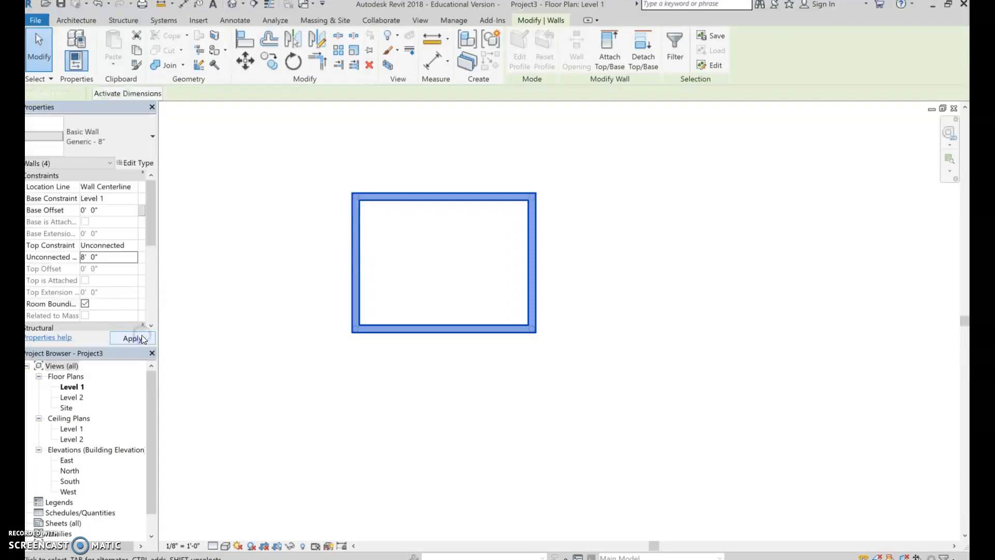
left_click(420, 20)
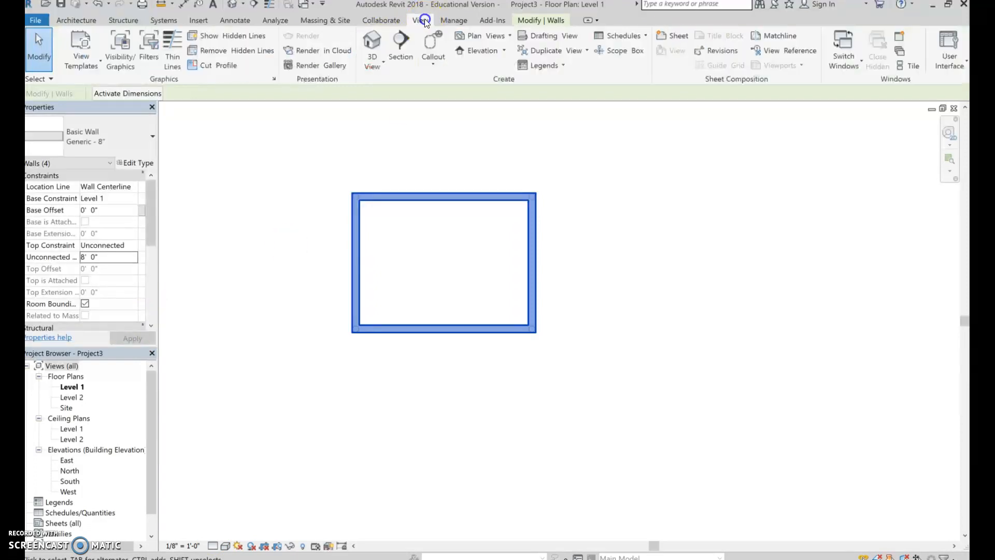
left_click(374, 37)
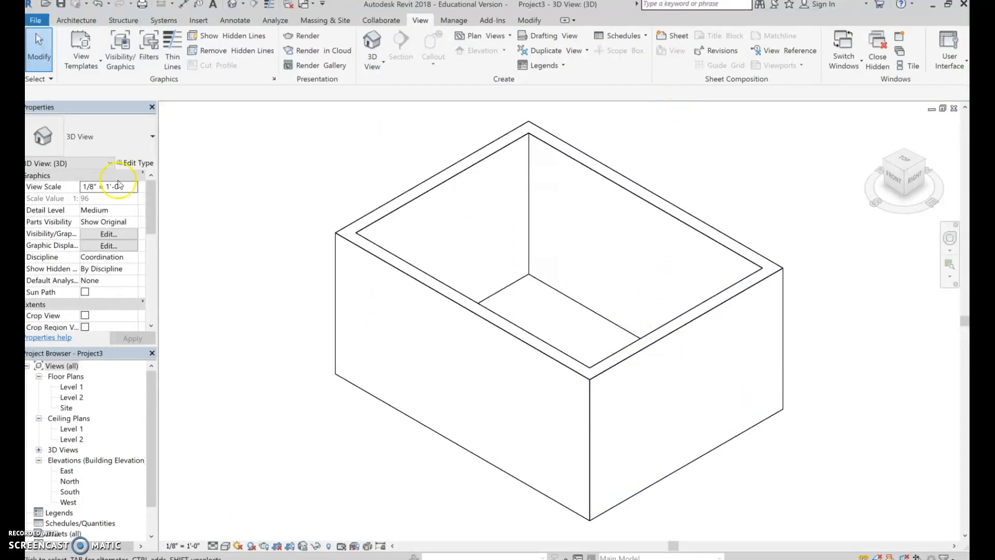
On the Level 1 floor plan, sketch a floor boundary by picking all four walls along their outer faces
double_click(70, 389)
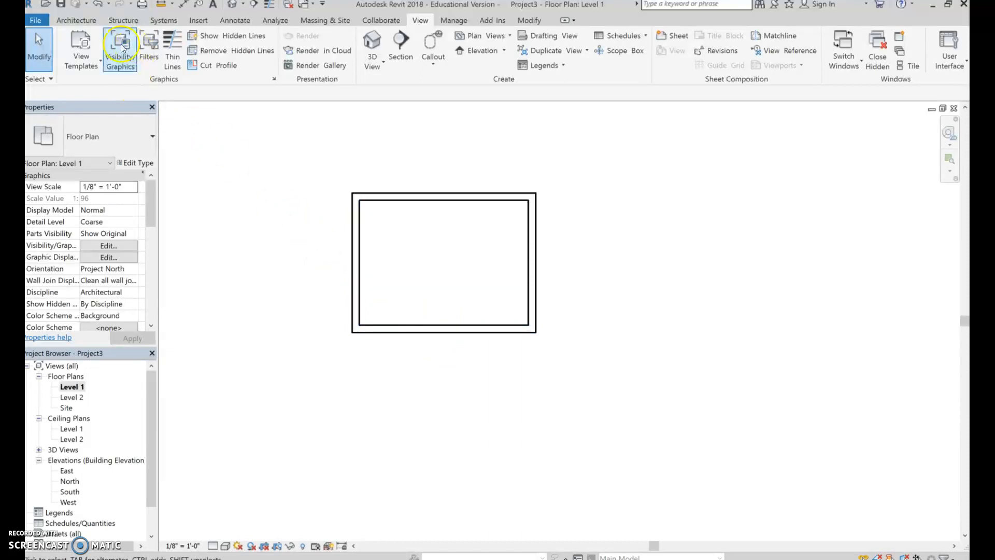
left_click(76, 21)
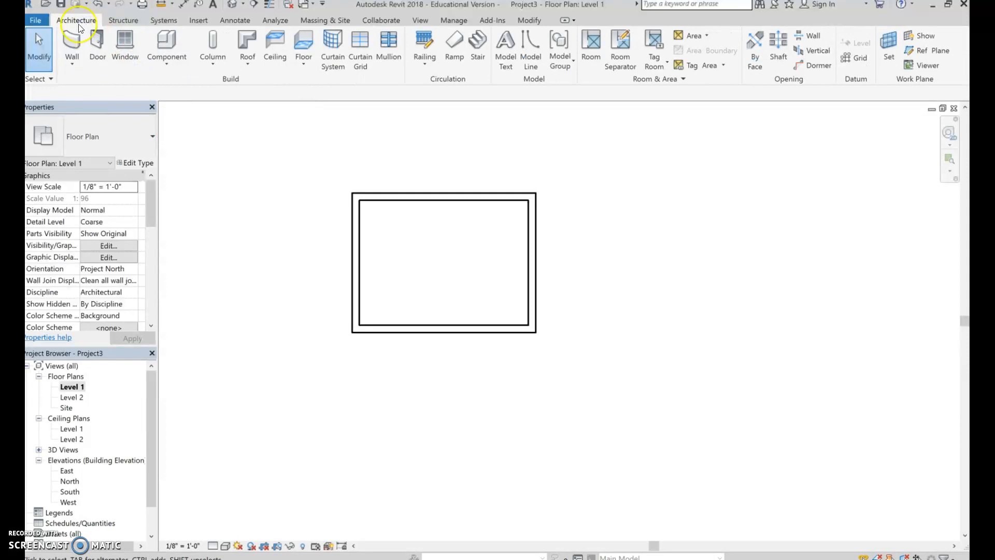
left_click(308, 41)
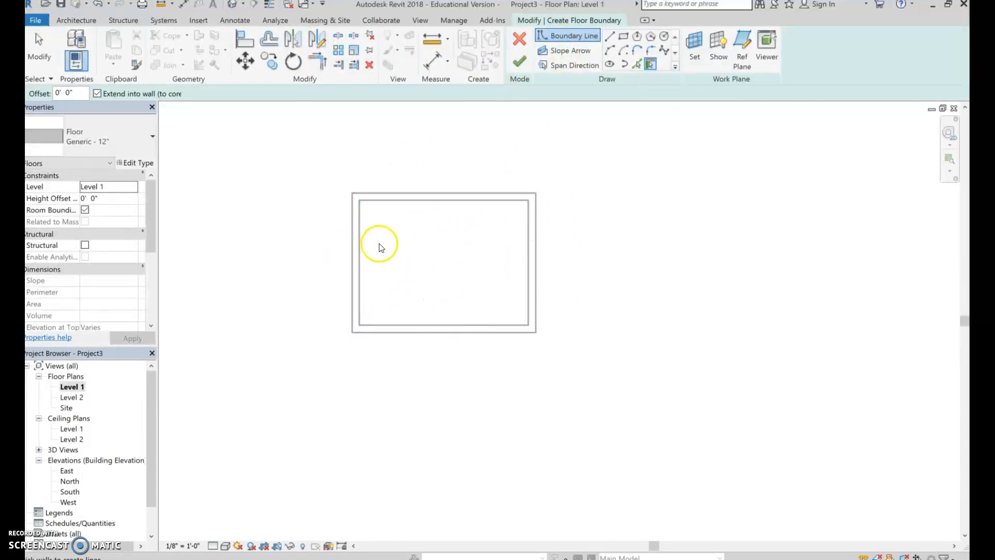
left_click(453, 195)
left_click(535, 260)
left_click(453, 334)
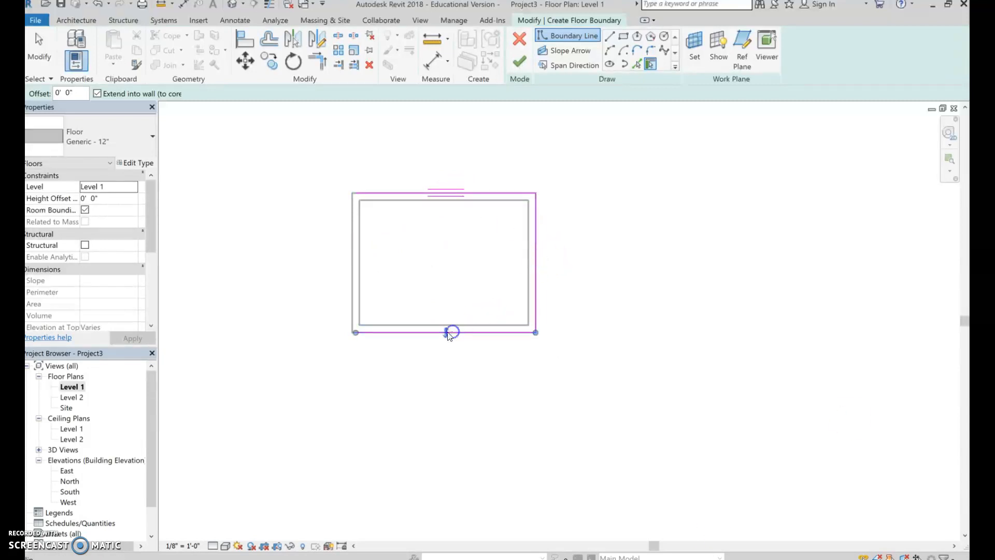
left_click(350, 256)
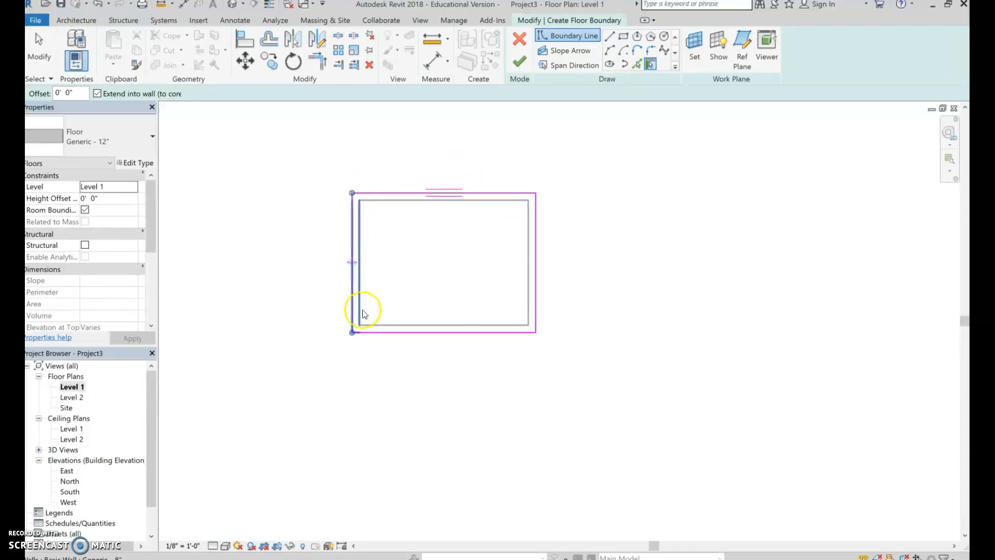
left_click(352, 252)
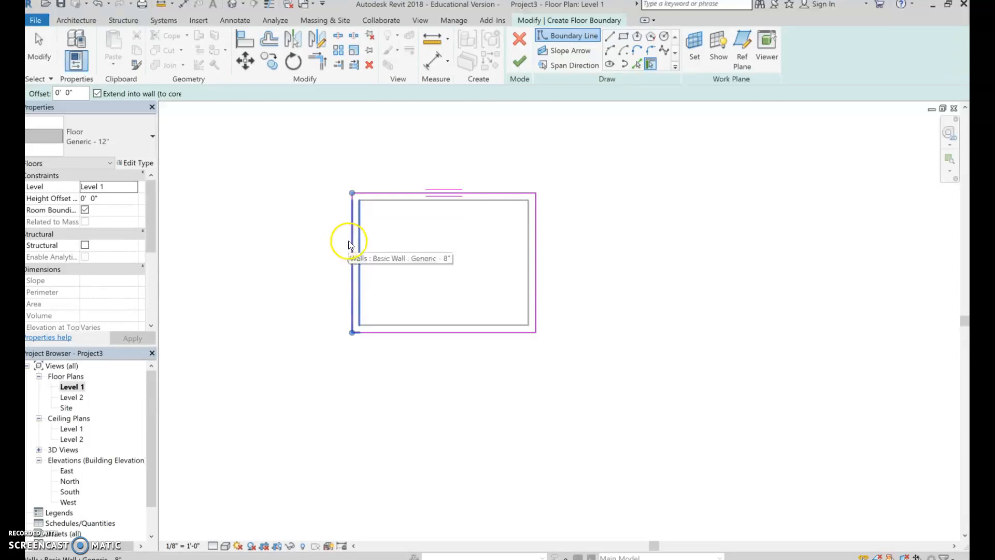
Finish the floor using the Wood Joist 10" - Wood Finish type and show it in the 3D view
left_click(119, 138)
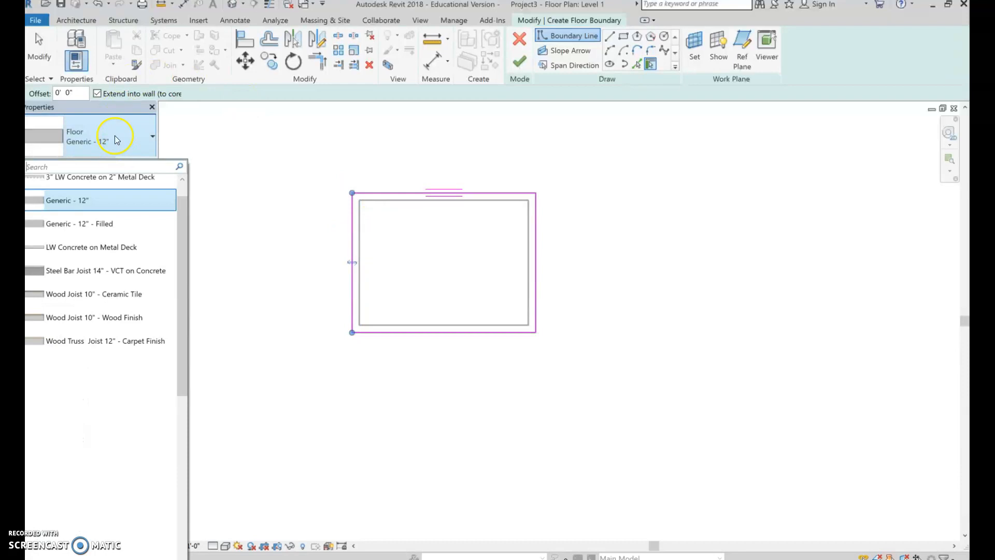
left_click(150, 326)
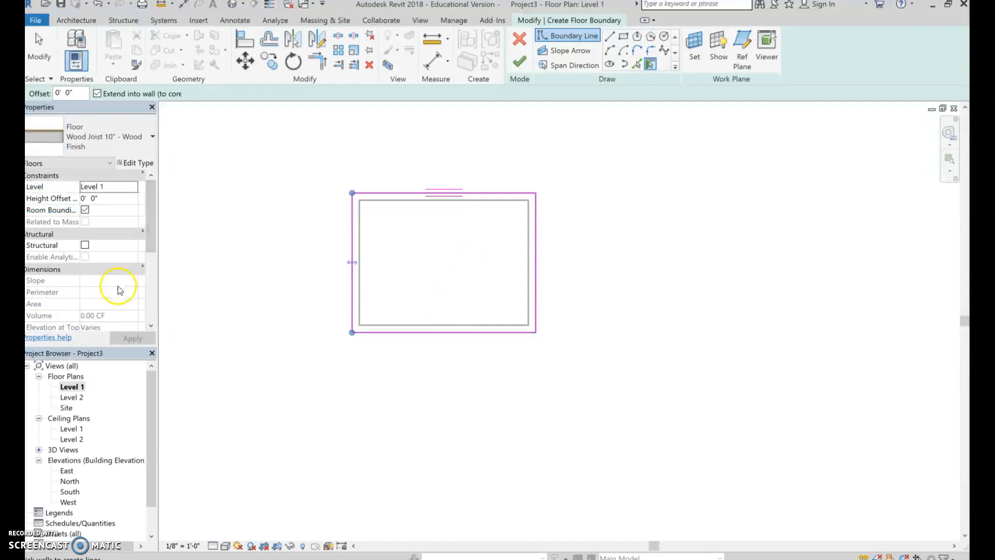
left_click(522, 71)
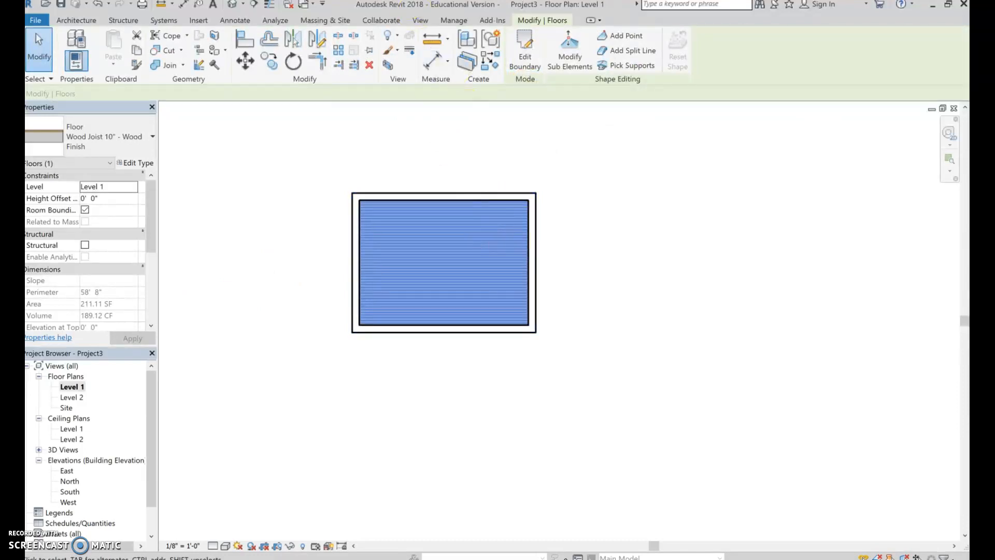
left_click(280, 177)
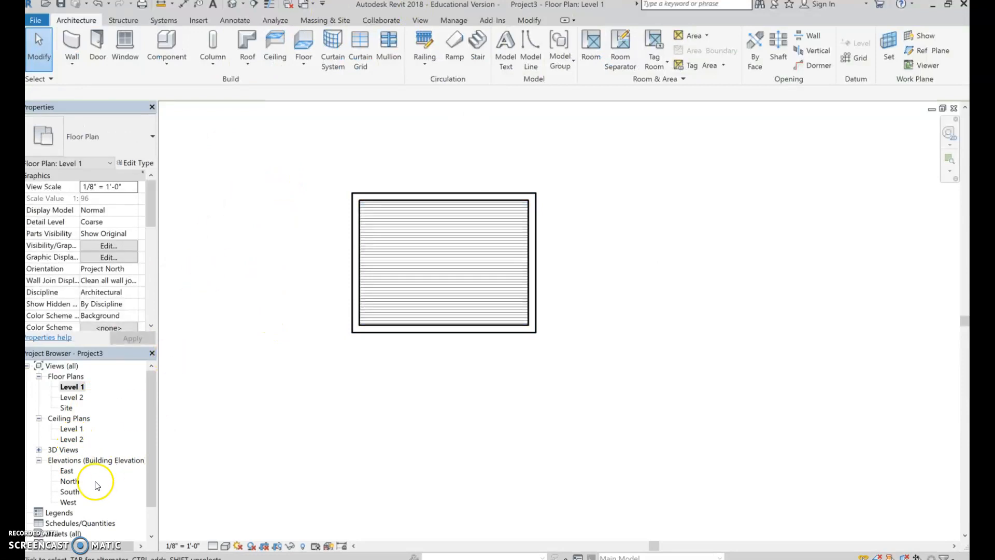
left_click(38, 449)
double_click(68, 460)
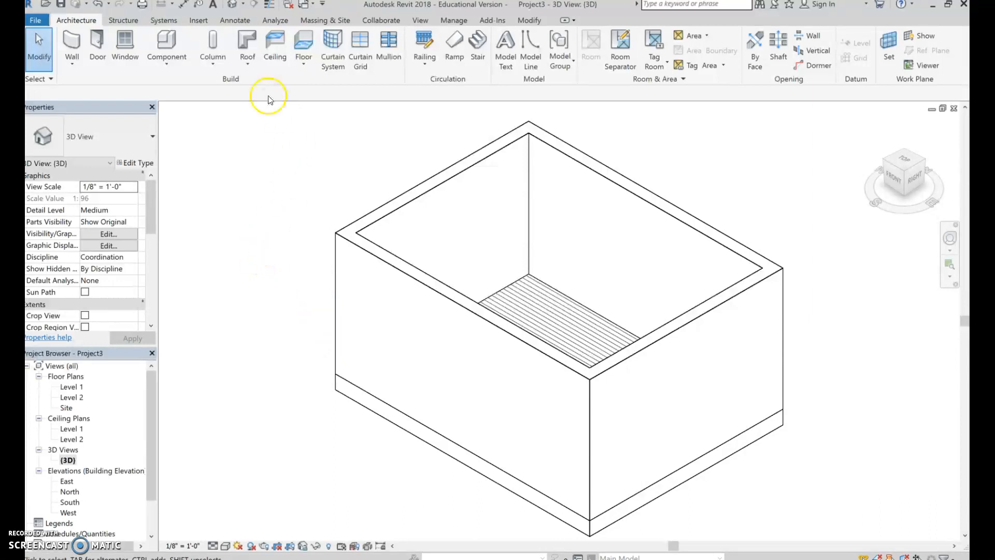
left_click(253, 45)
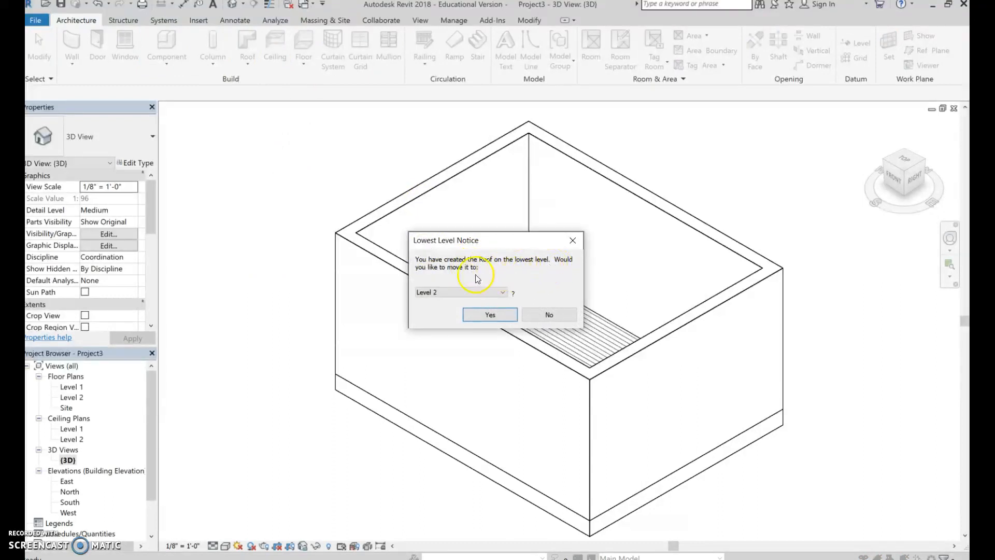
left_click(470, 295)
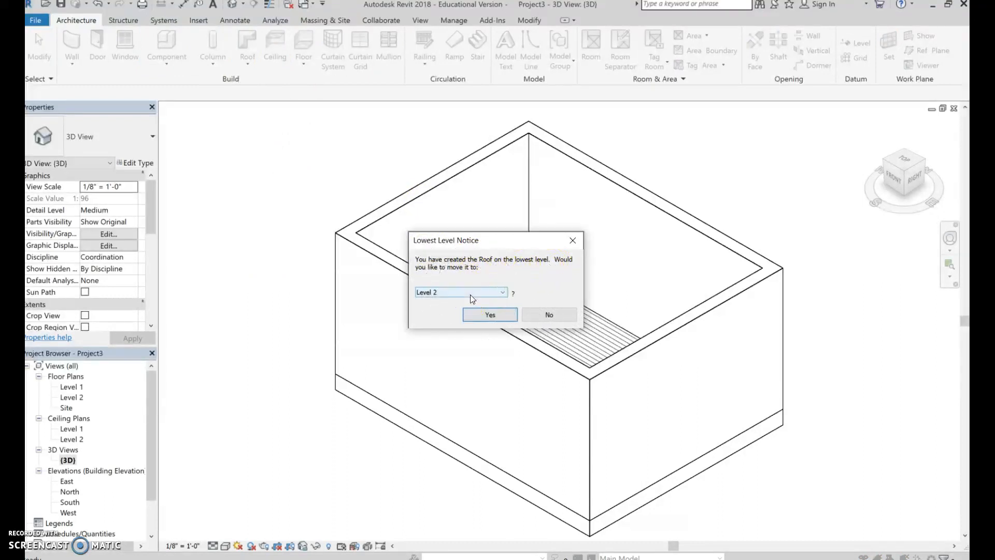
left_click(489, 315)
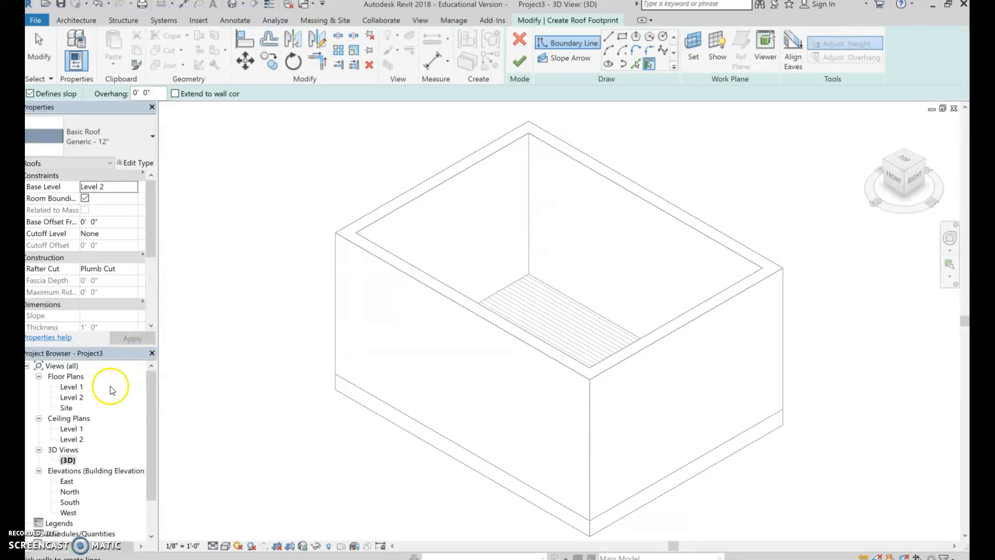
Switch to the Level 2 floor plan and leave the empty roof footprint sketch
double_click(73, 397)
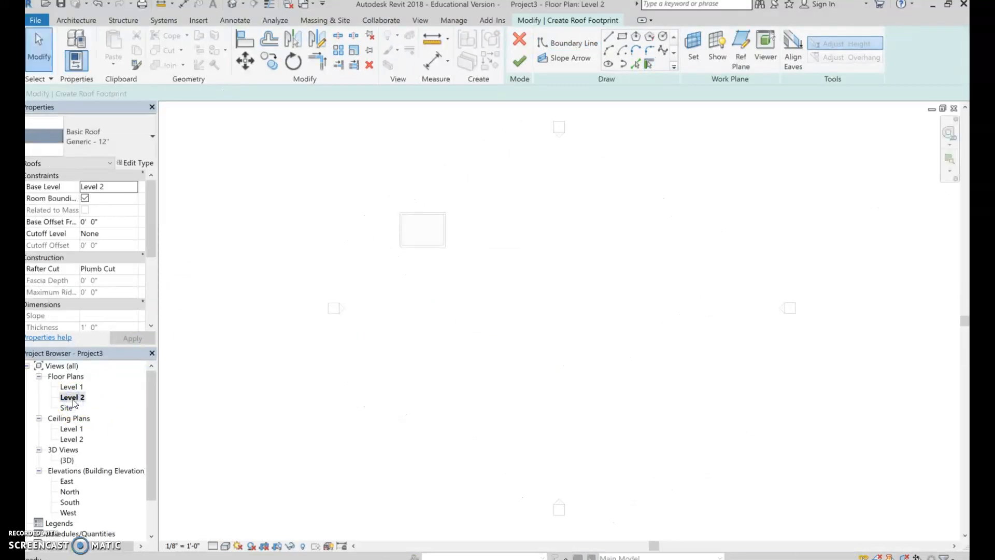
scroll(428, 223, "up", 5)
scroll(428, 224, "up", 2)
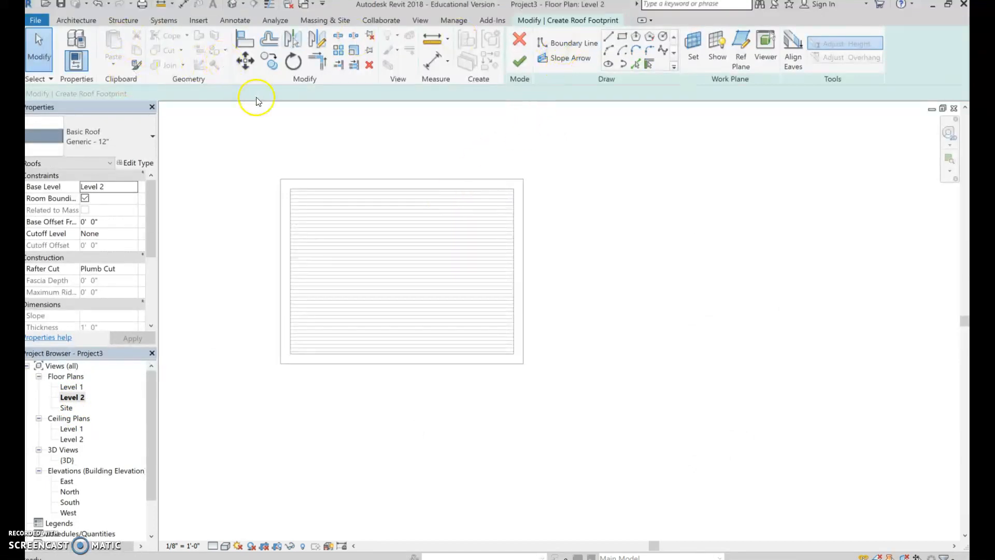
left_click(519, 61)
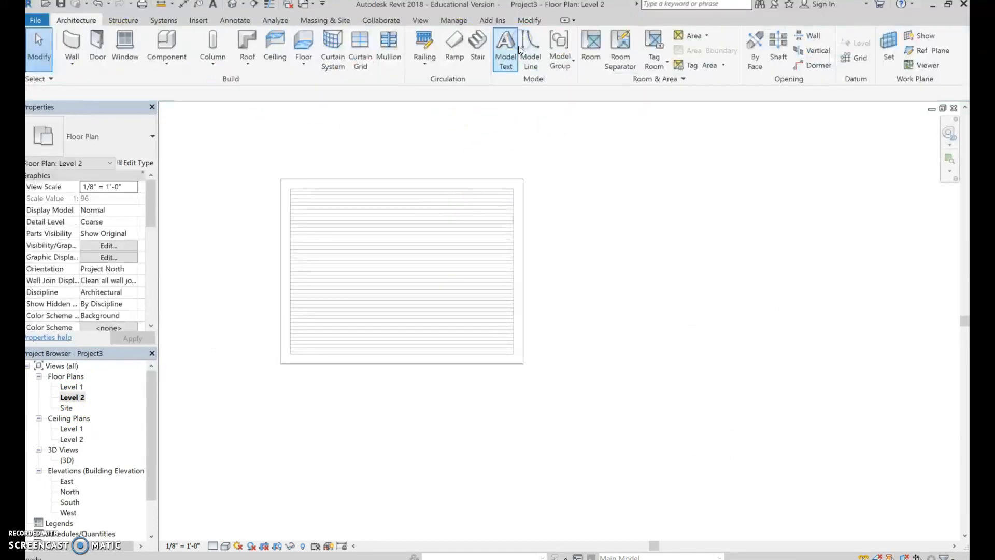
Start a roof by footprint with a 1' overhang and pick the two long walls as slope-defining edges
left_click(249, 38)
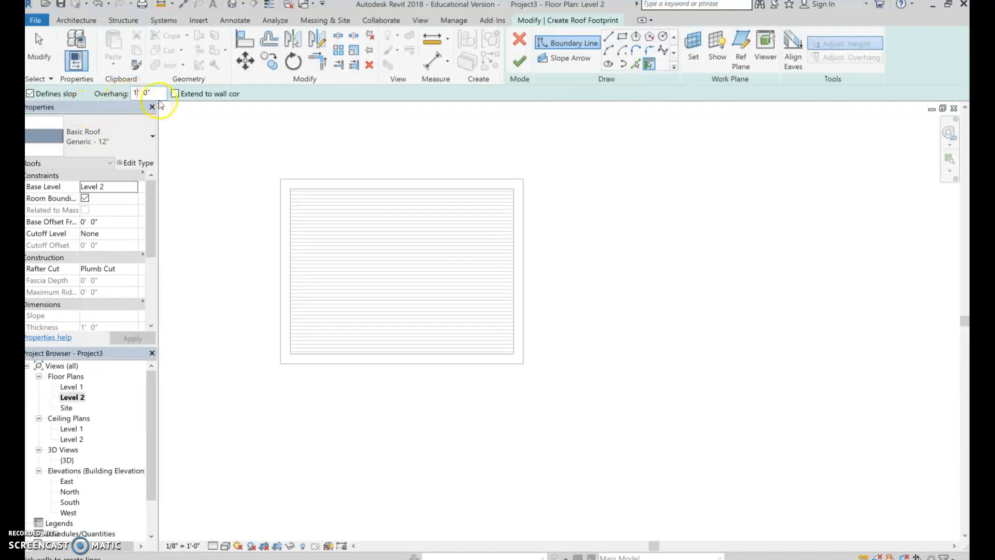
left_click(414, 180)
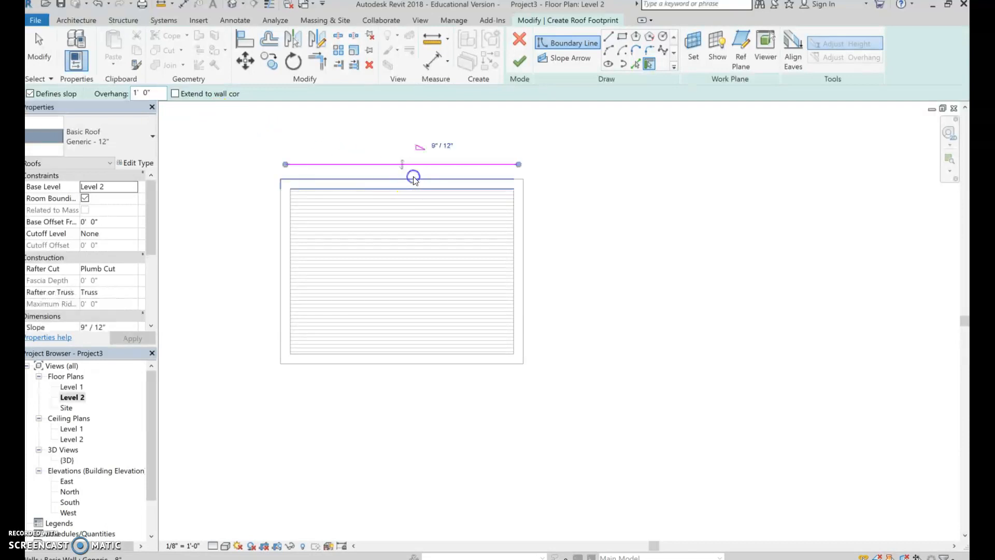
left_click(415, 170)
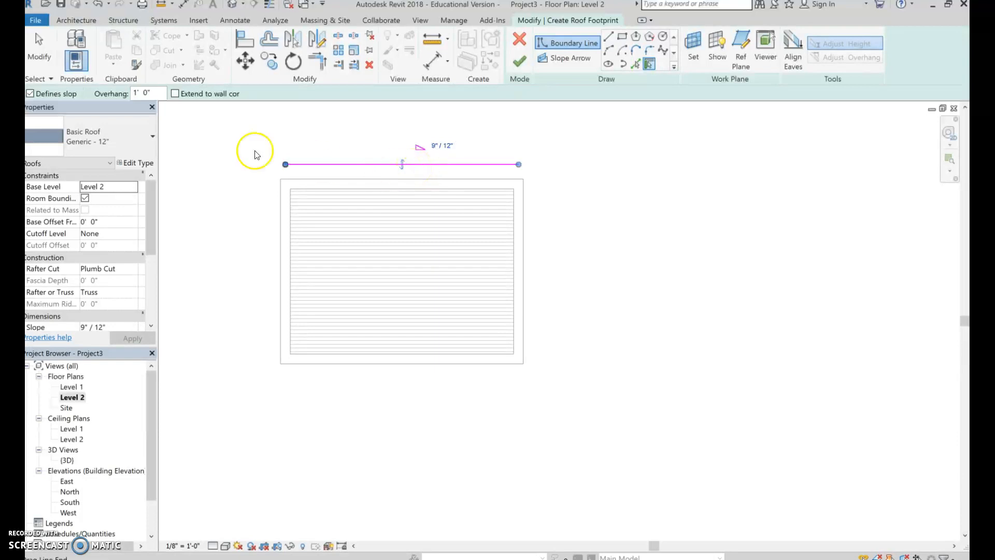
left_click(395, 371)
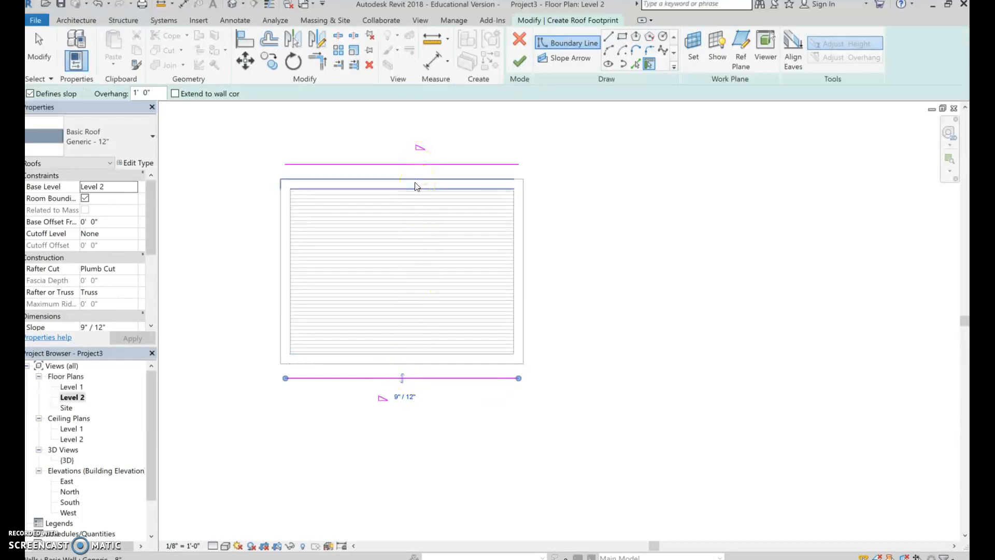
Turn off slope definition and pick the two short walls to close the roof footprint
left_click(30, 94)
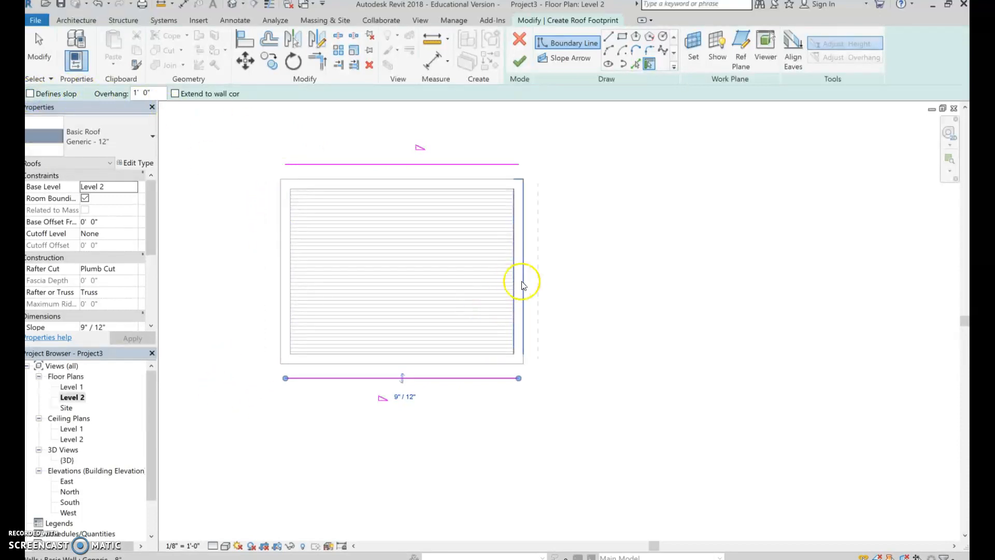
right_click(823, 407)
left_click(522, 254)
left_click(276, 236)
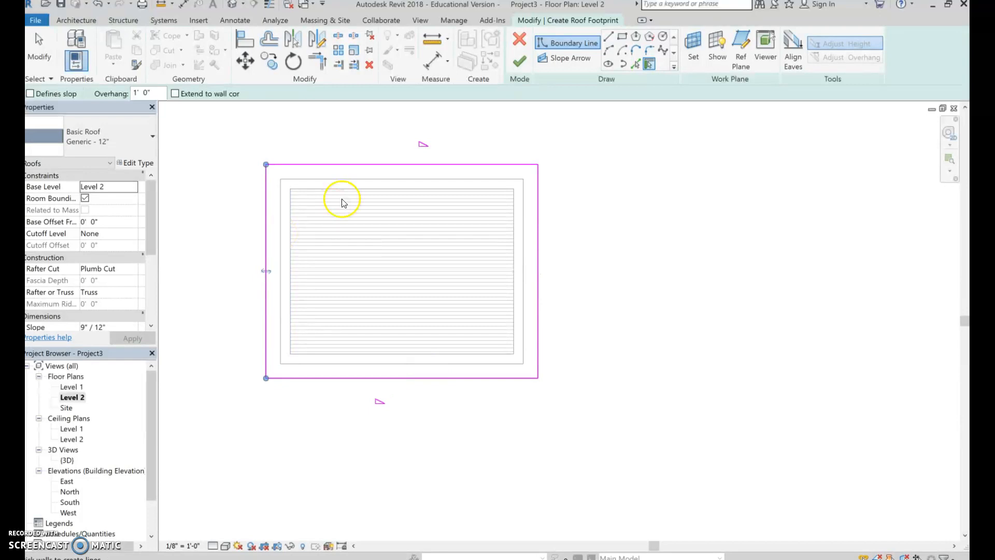
Finish the roof using the Wood Rafter 8" - Asphalt Shingle - Insulated type and show it in the 3D view
left_click(113, 143)
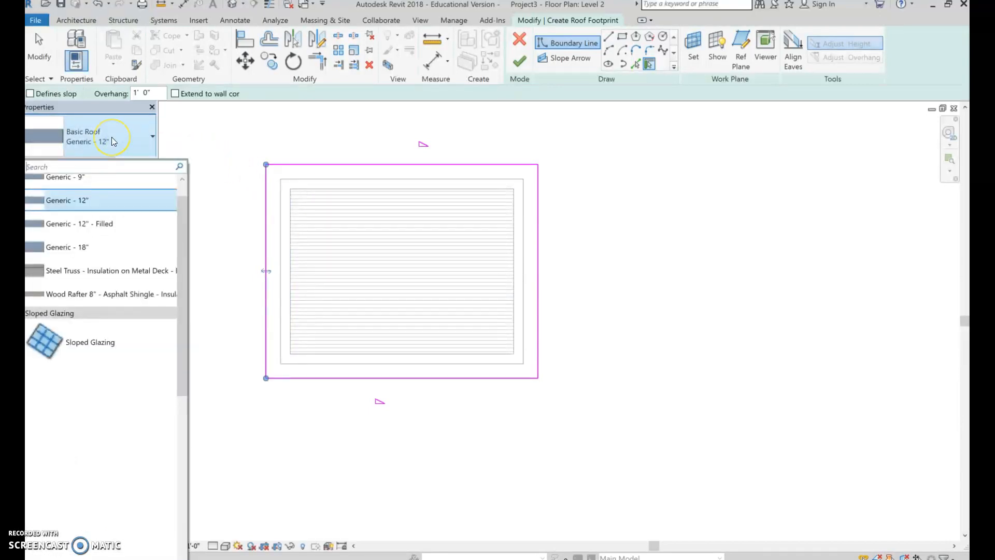
left_click(139, 297)
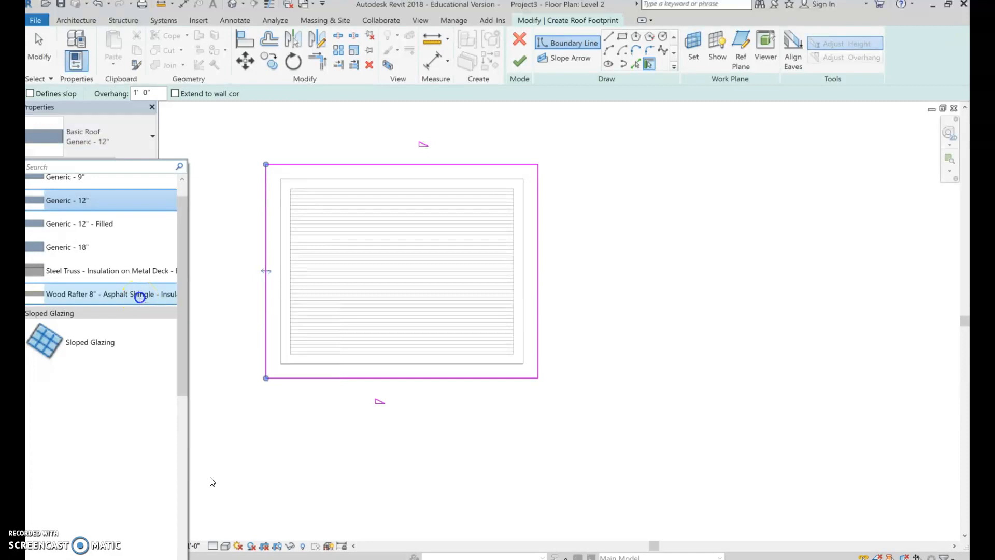
left_click(518, 64)
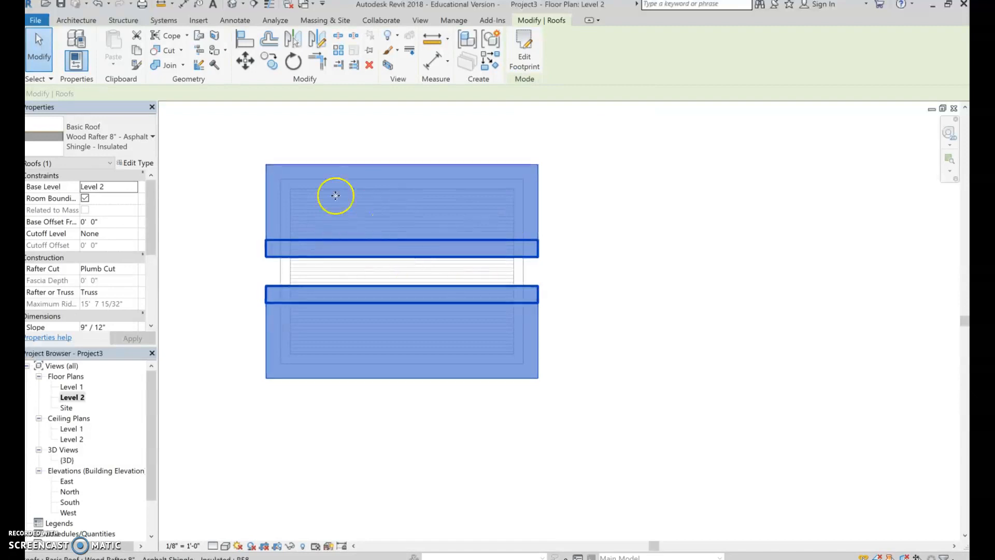
double_click(72, 461)
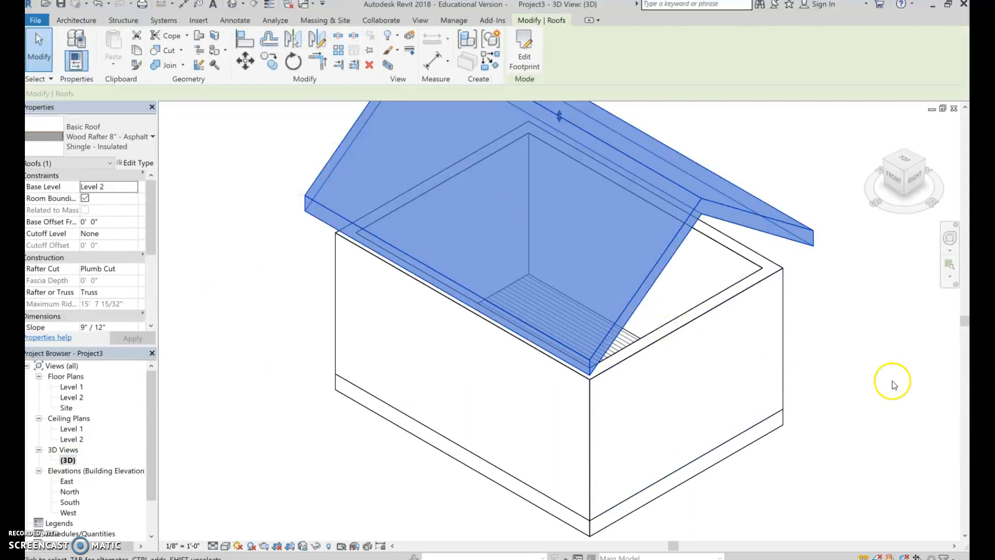
Inspect from the front how the roof sits relative to the wall tops and return to the home 3D view
scroll(860, 271, "up", 1)
scroll(905, 165, "down", 1)
scroll(905, 167, "up", 1)
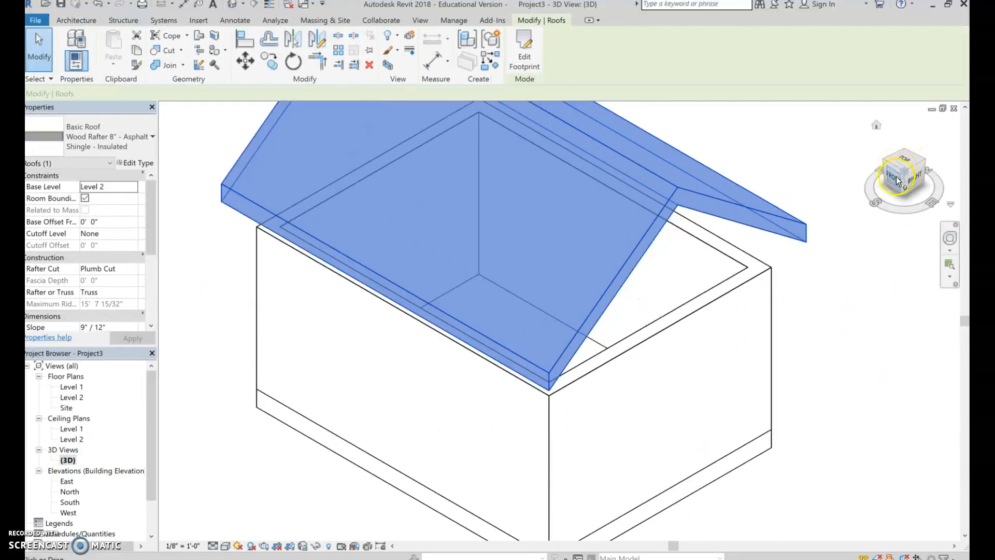
left_click(897, 178)
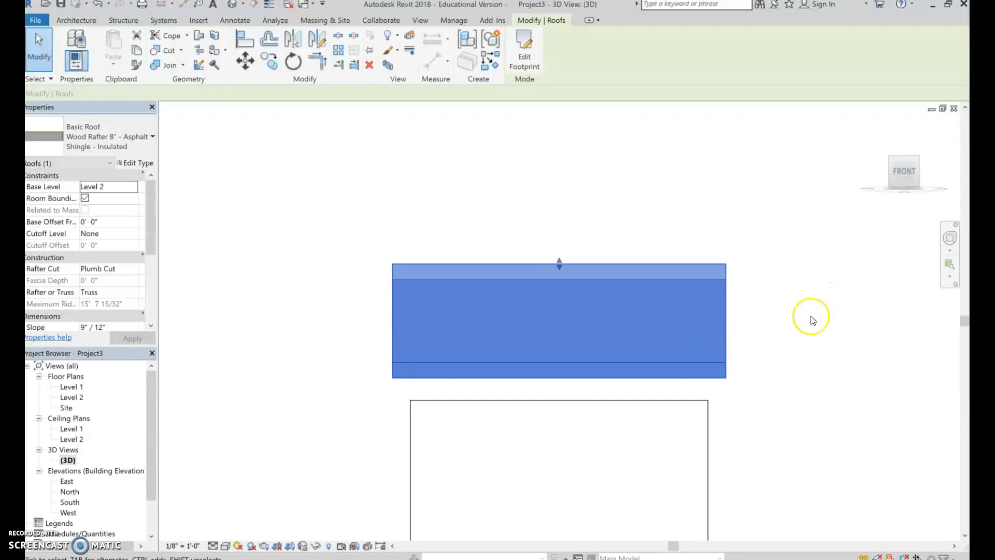
scroll(830, 174, "down", 1)
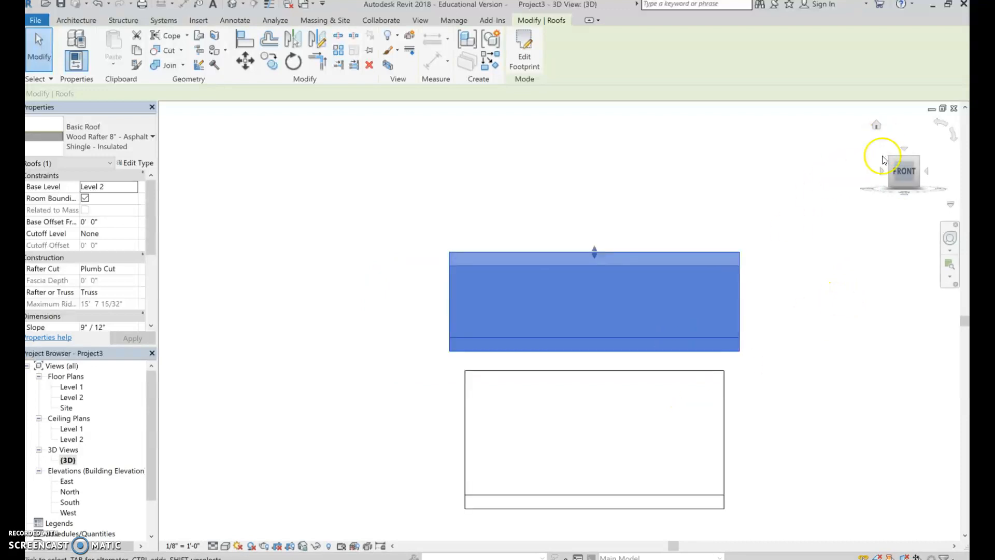
left_click(878, 129)
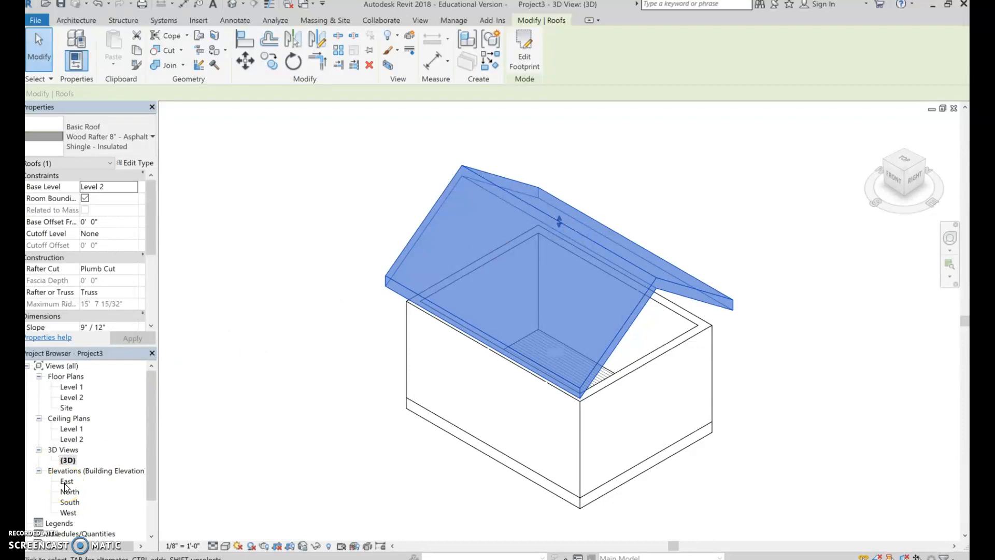
In the East elevation, set the Level 2 elevation to 8' 0"
double_click(66, 483)
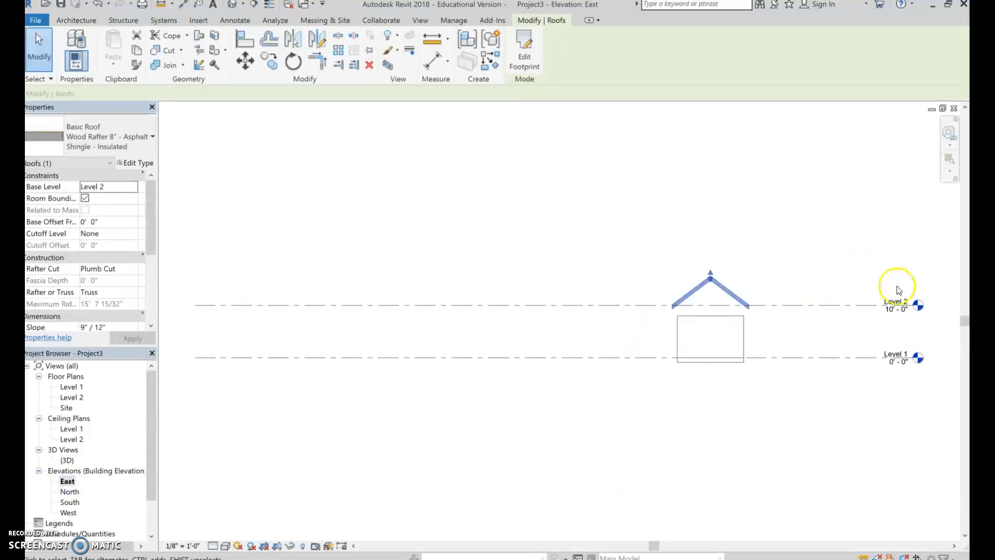
left_click(899, 310)
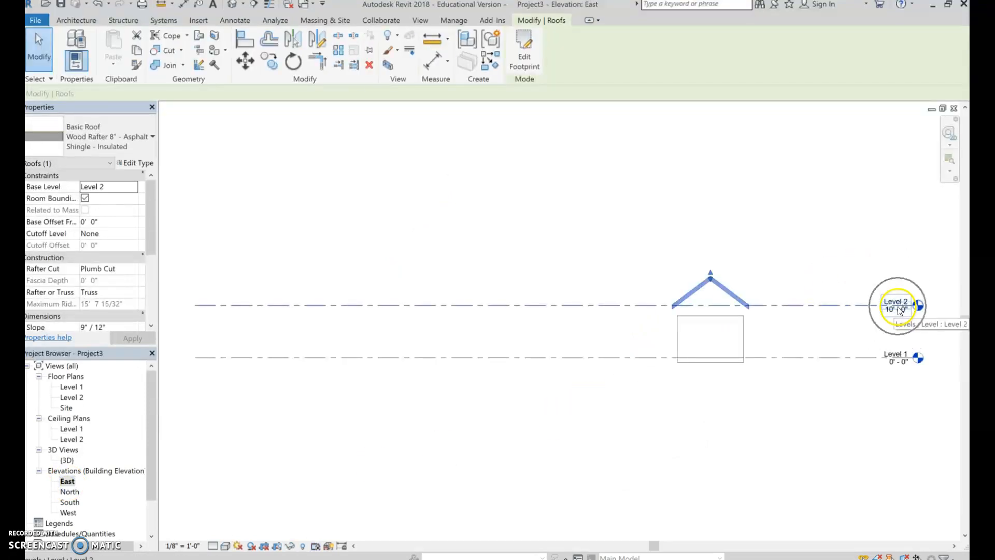
left_click(745, 325)
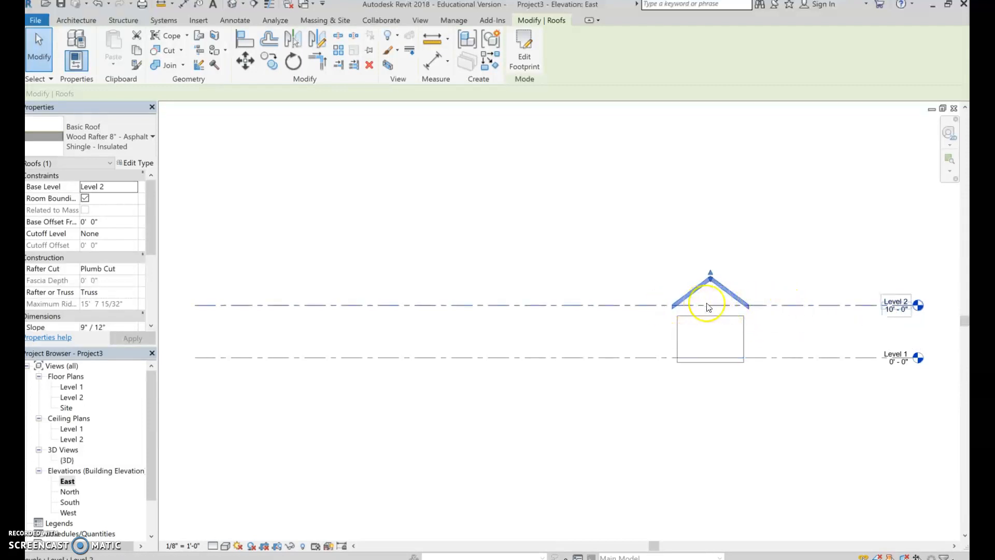
left_click(896, 316)
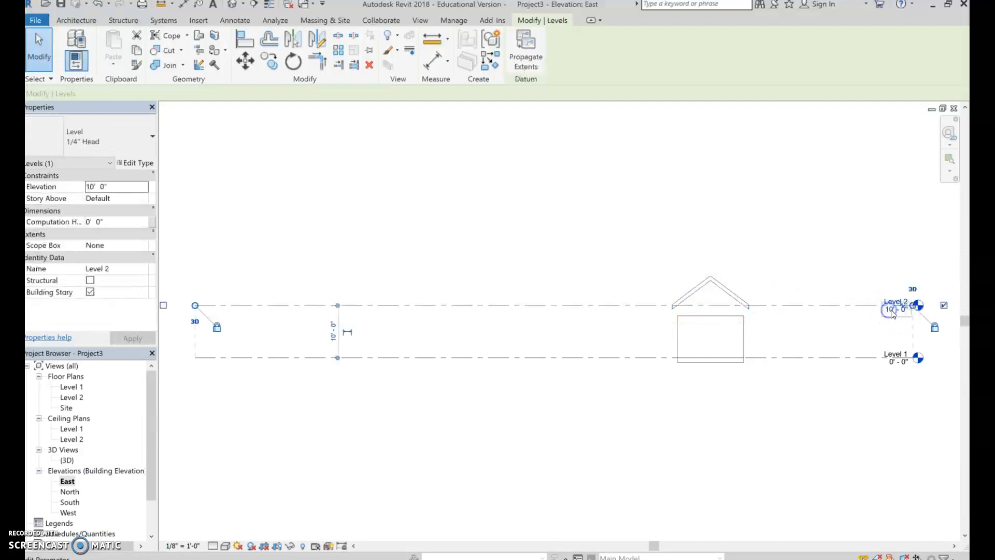
left_click(891, 310)
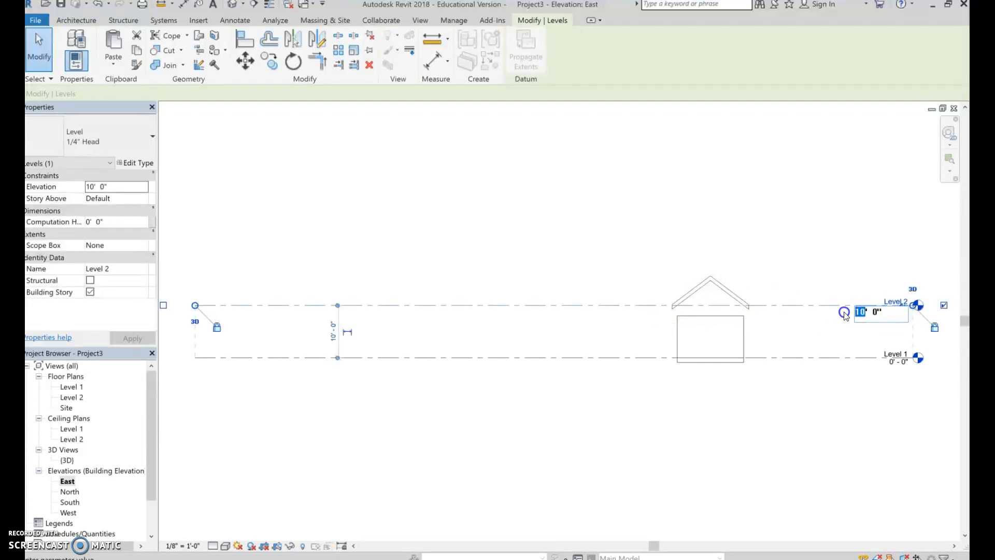
type("8' 0\"")
left_click(544, 269)
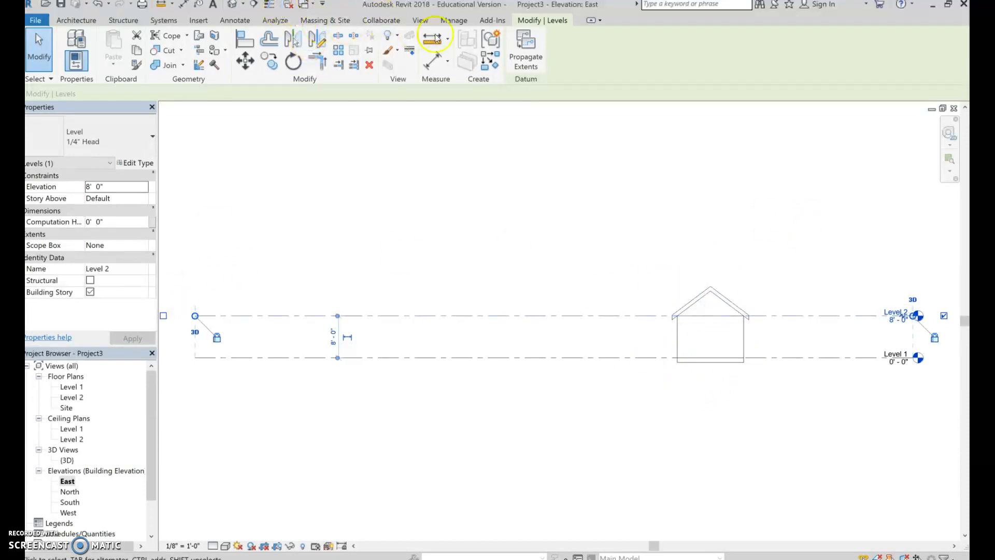
In the 3D view, attach the top of the right-side gable wall to the roof
double_click(67, 460)
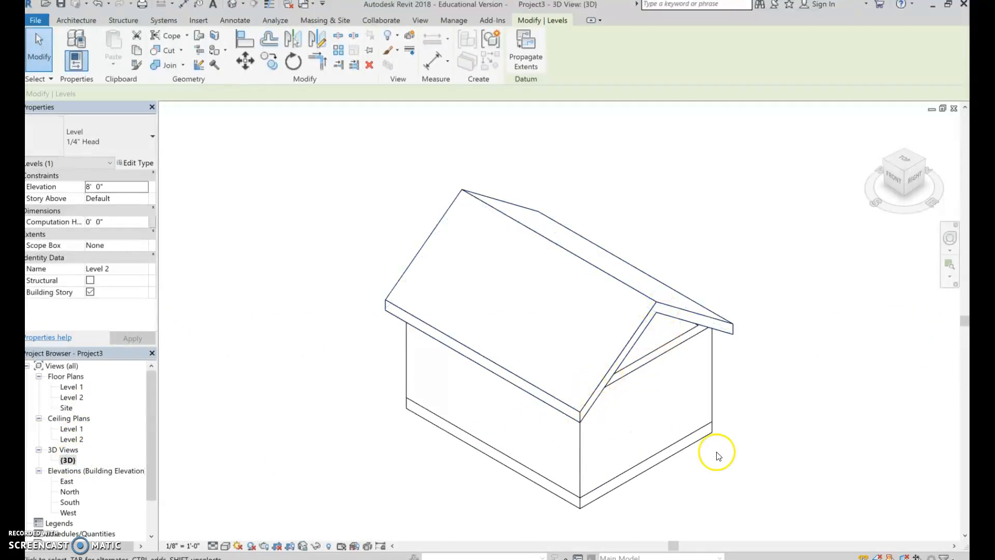
middle_click_drag(757, 446, 725, 388, "shift")
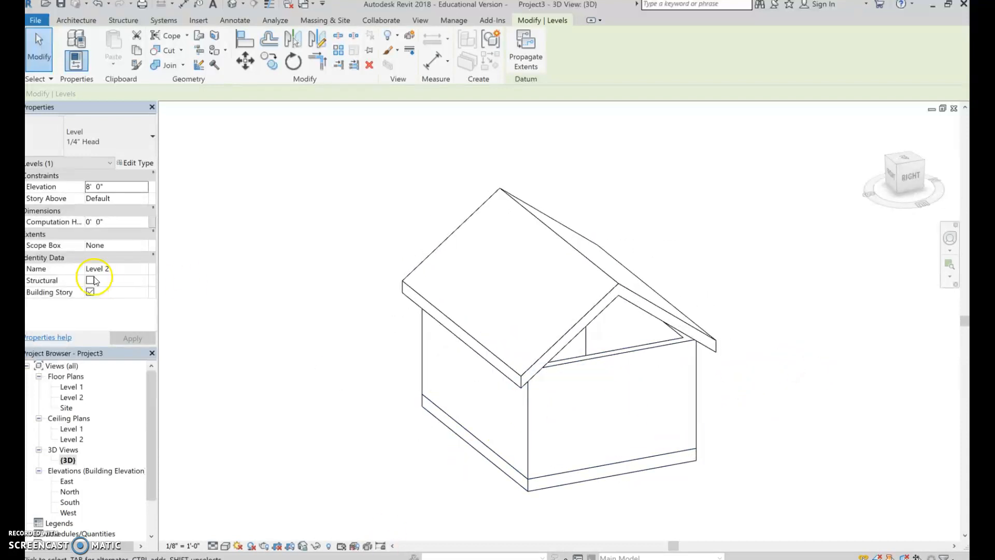
left_click(638, 346)
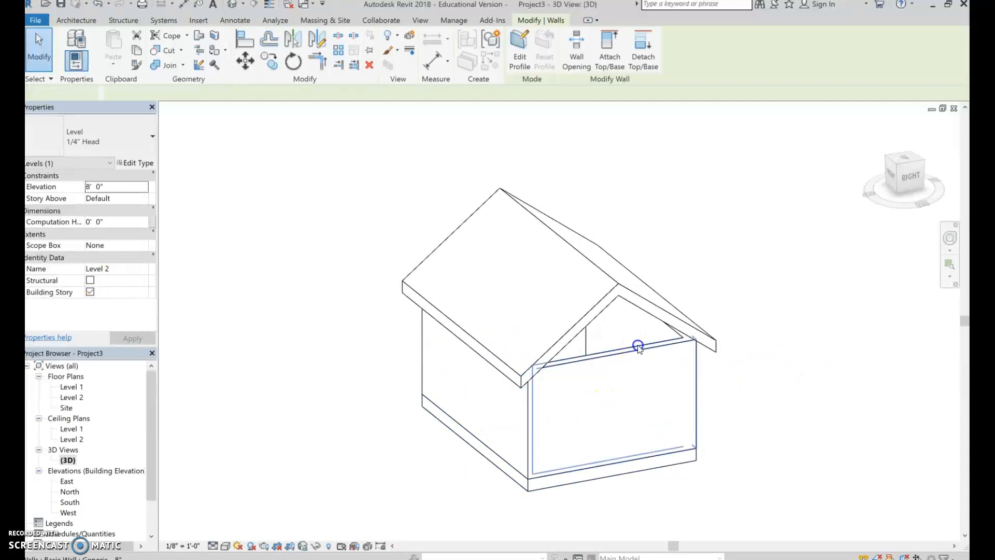
left_click(612, 54)
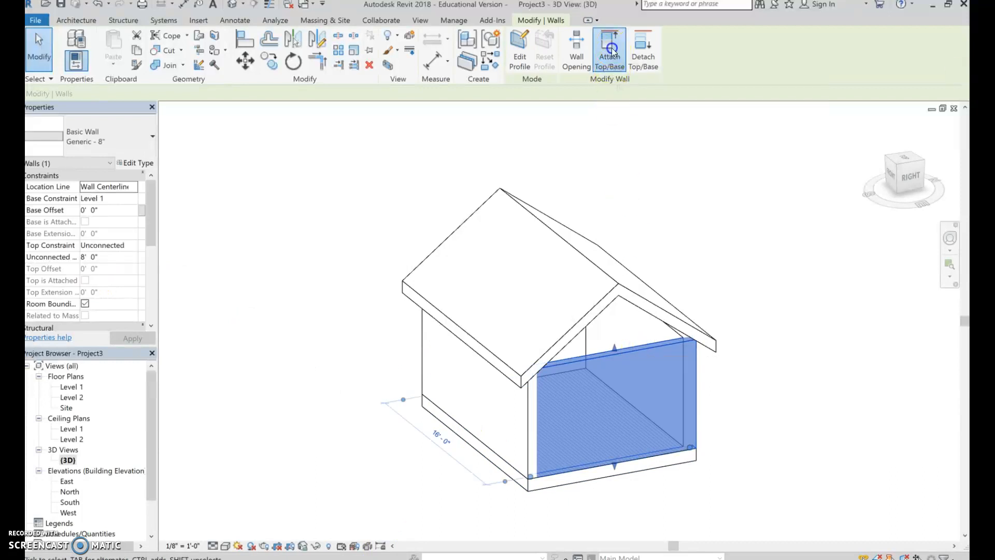
left_click(618, 280)
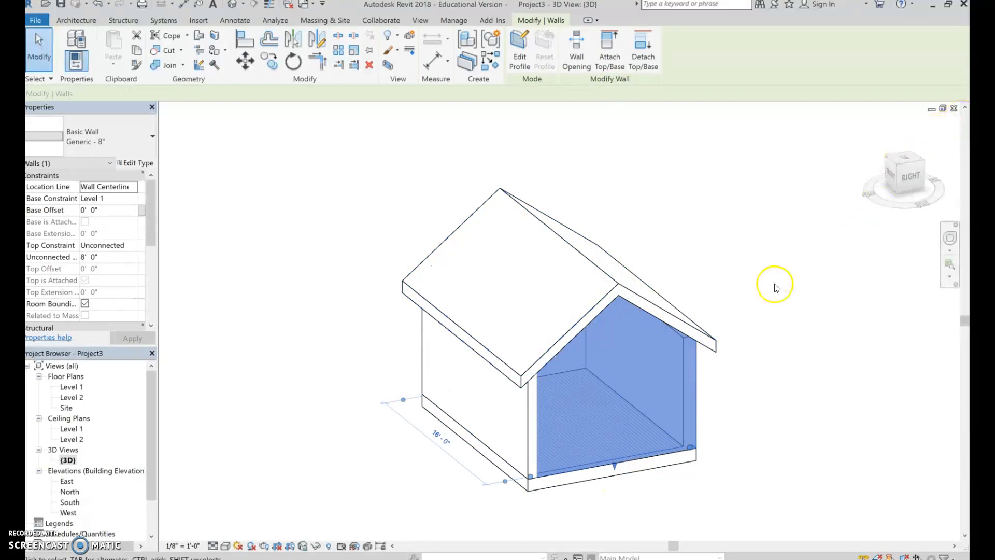
Attach the top of the opposite, left-side gable wall to the roof and clear the selection
left_click(886, 157)
left_click(887, 156)
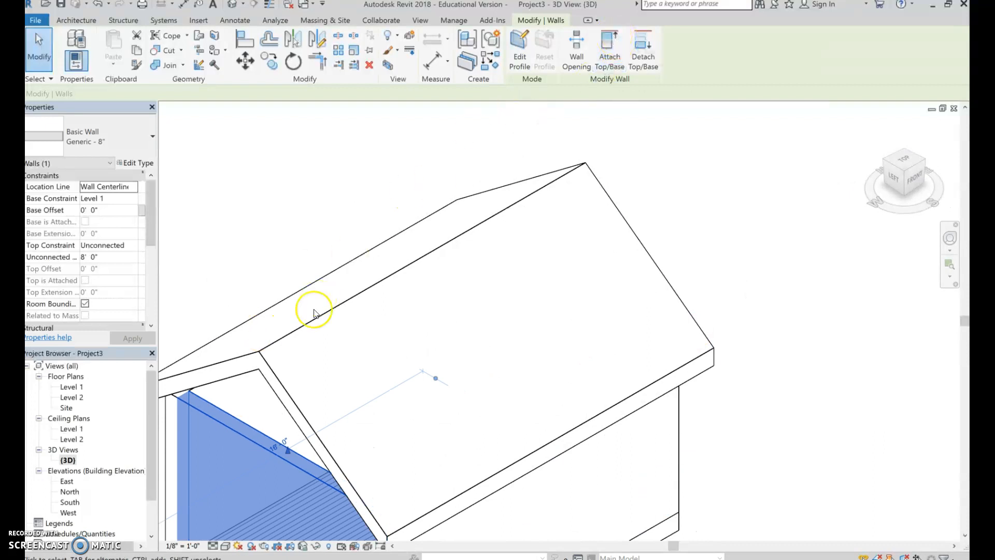
left_click(610, 46)
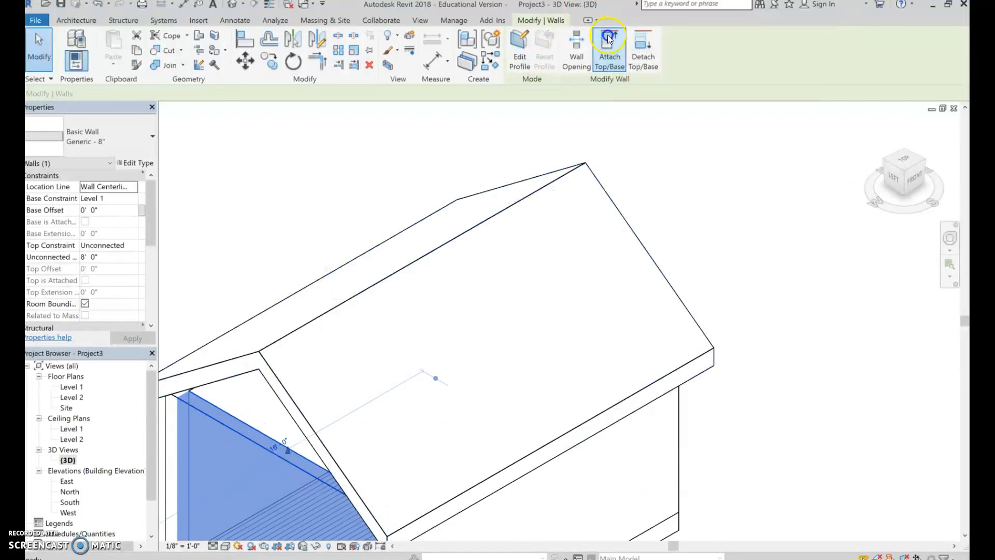
left_click(276, 344)
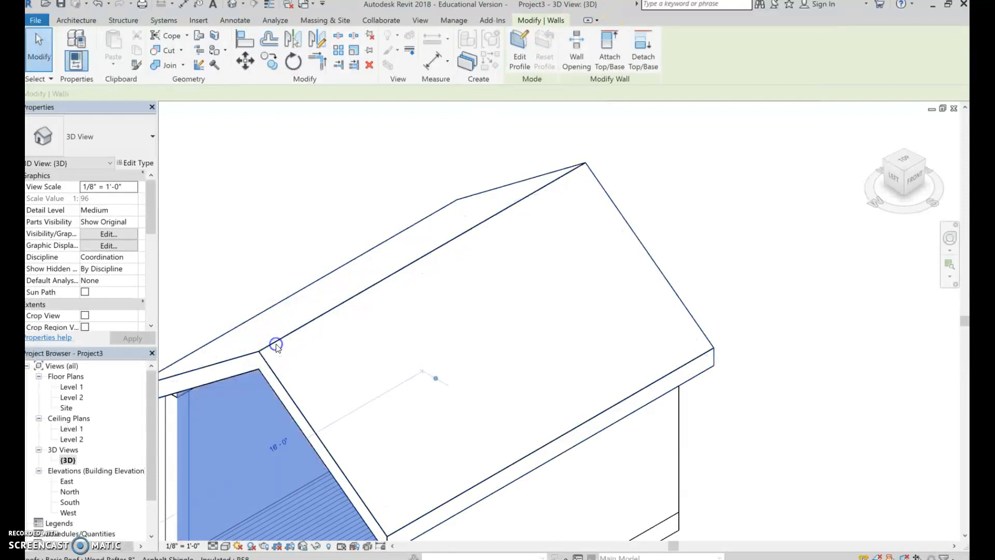
middle_click_drag(739, 298, 541, 198, "shift")
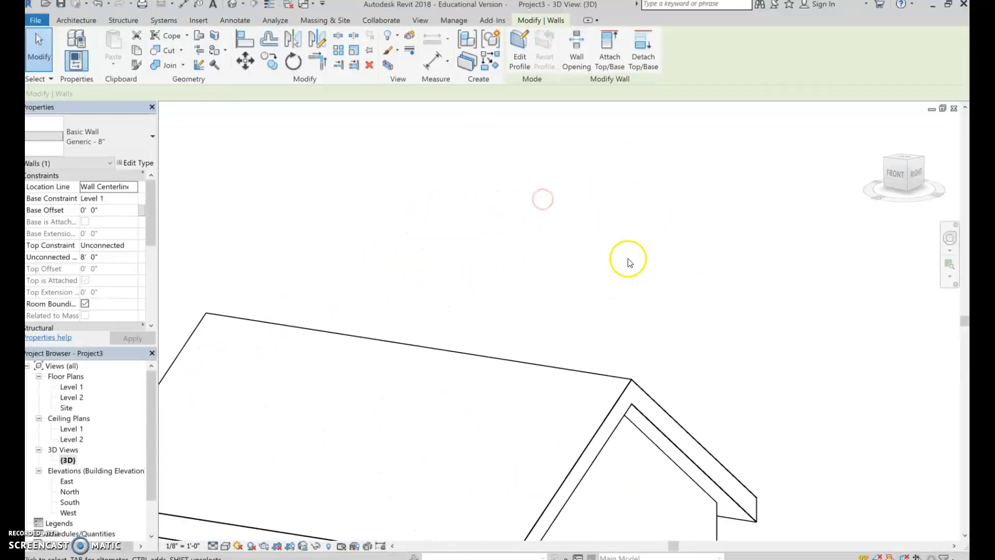
scroll(628, 261, "up", 2)
scroll(628, 261, "down", 5)
middle_click_drag(628, 262, 620, 192)
left_click(876, 126)
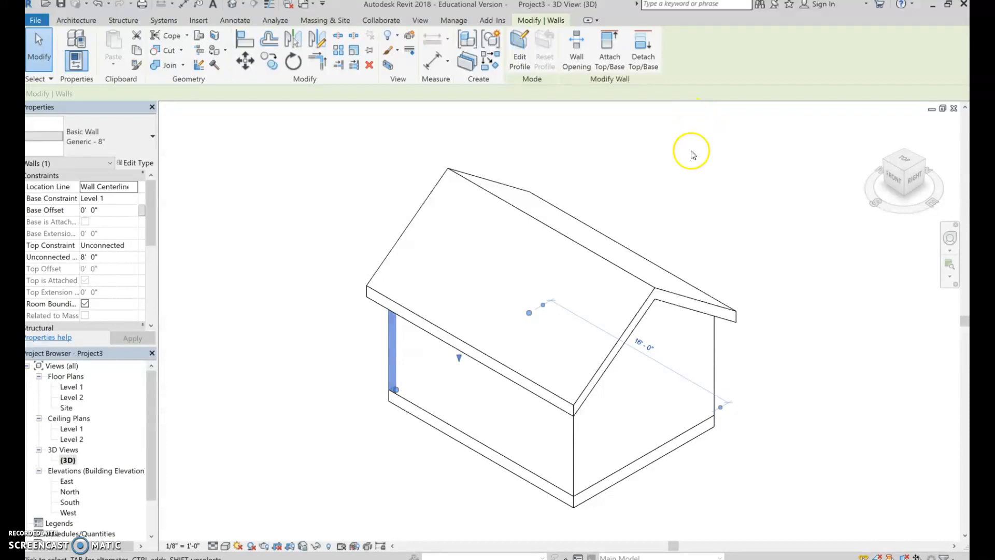
key("Escape")
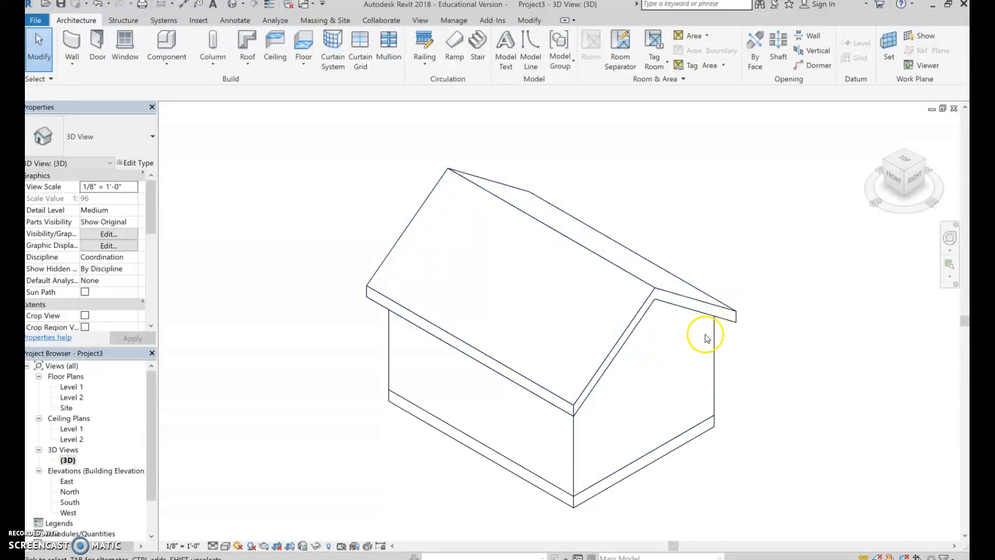
Change the right-side gable wall to the Exterior - Brick on Mtl. Stud type
left_click(711, 324)
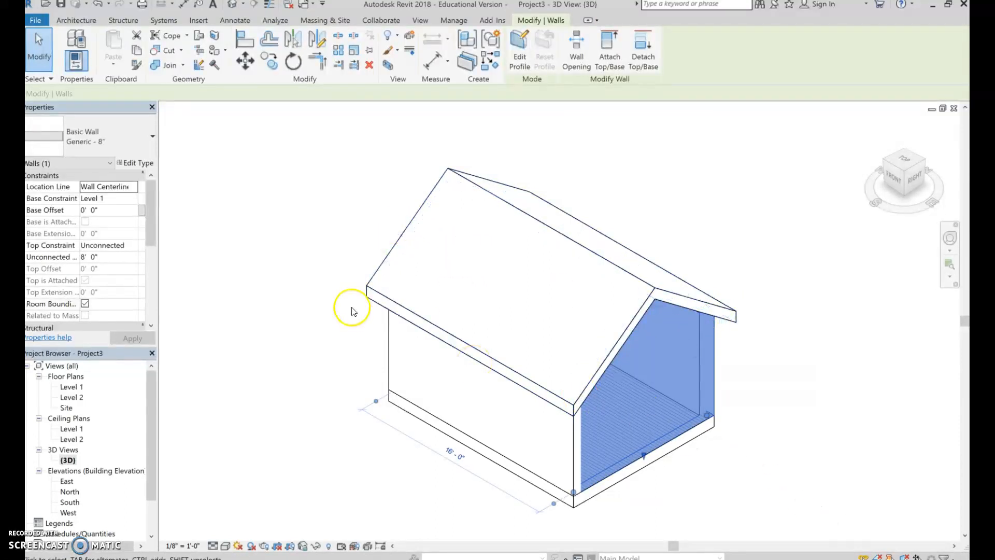
left_click(137, 130)
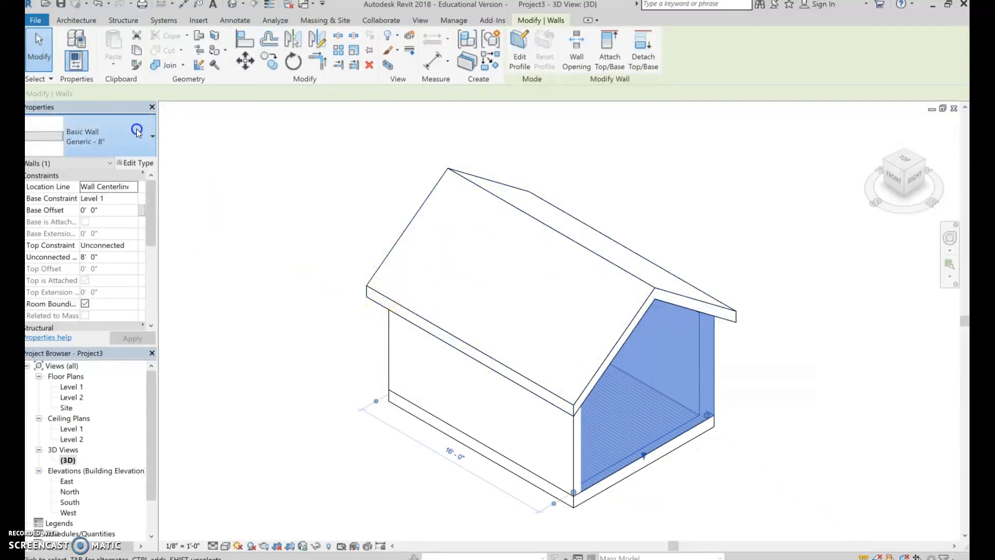
scroll(164, 240, "up", 4)
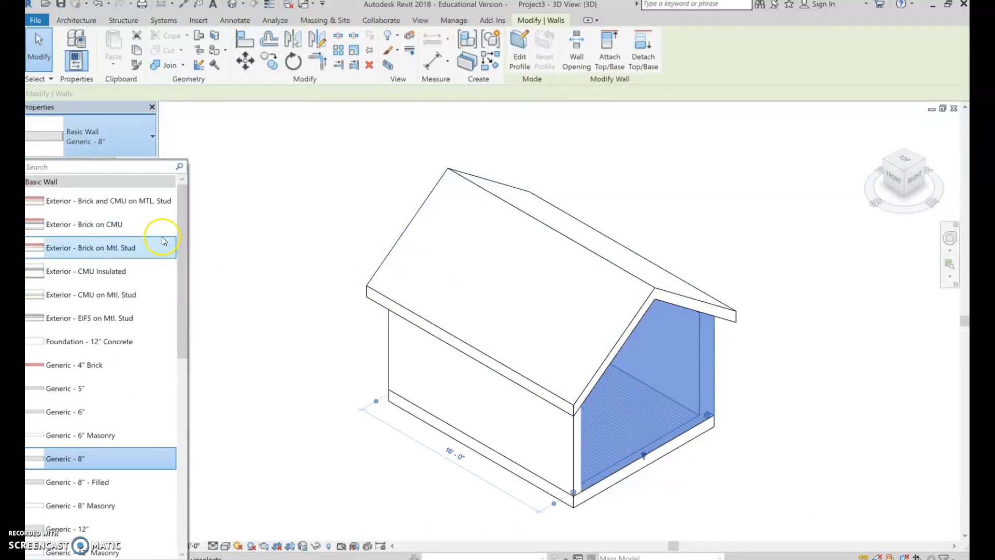
left_click(123, 249)
left_click(154, 247)
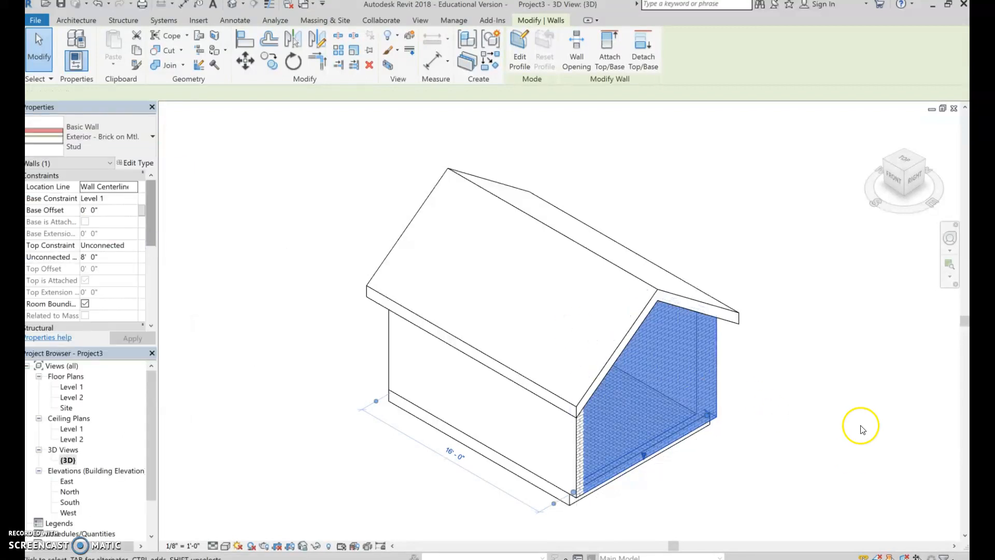
left_click(847, 396)
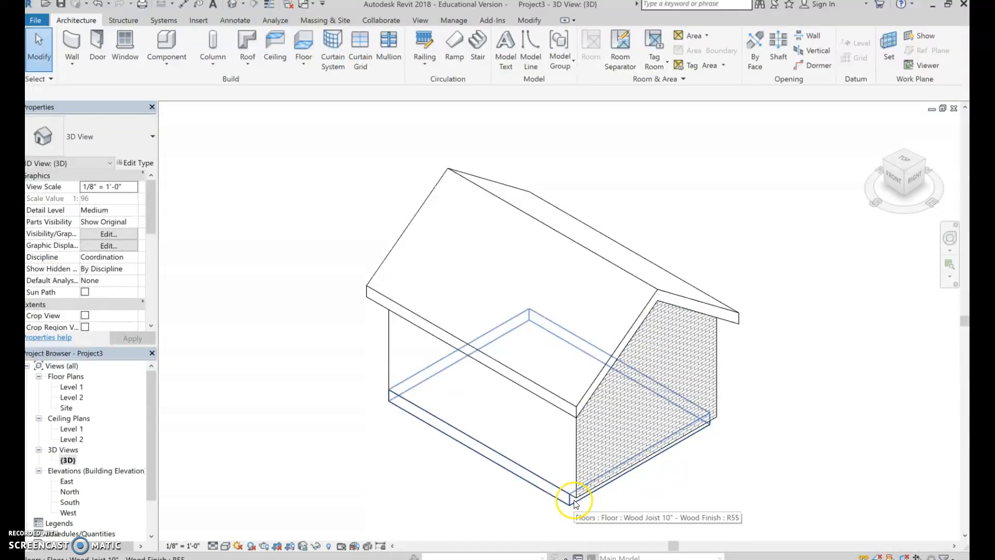
Examine the brick wall's thickness and its fit with the floor in the Level 1 plan, and return to 3D
left_click(606, 495)
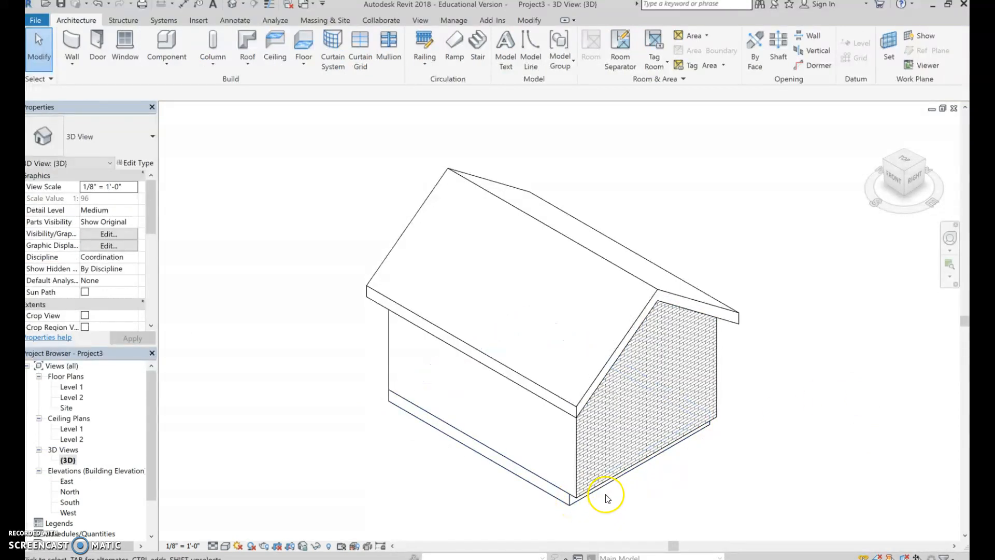
left_click(610, 478)
double_click(71, 387)
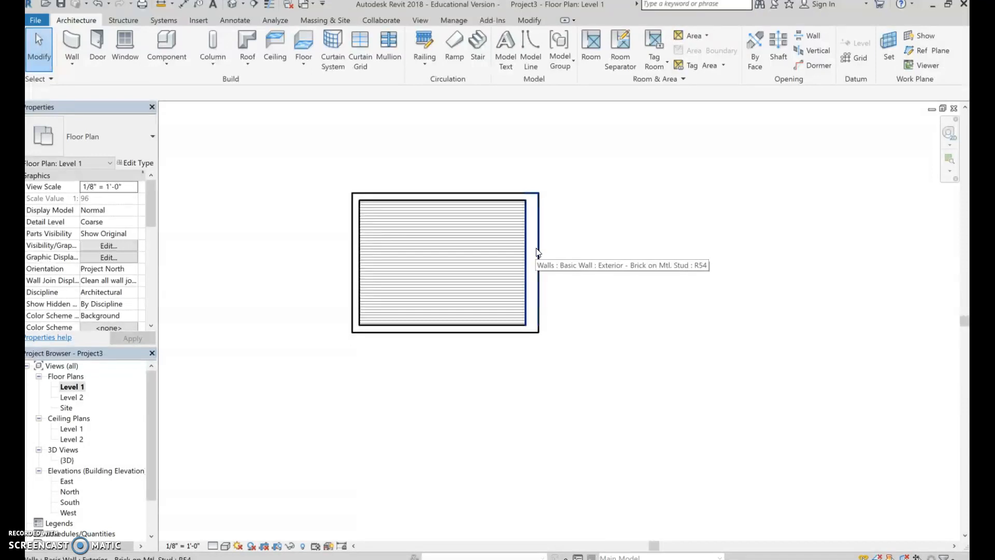
double_click(68, 460)
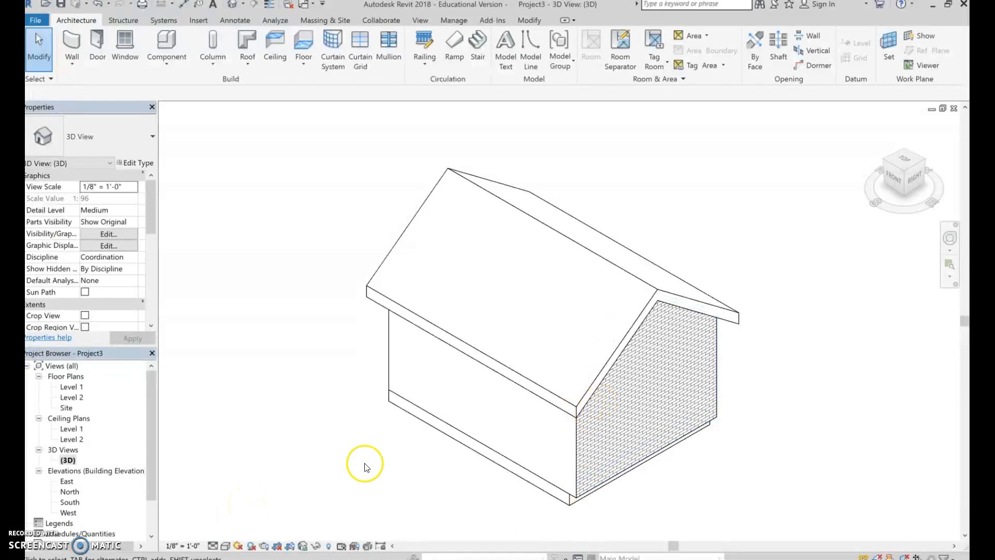
Set the 3D view's visual style to Realistic and look closer at the brick wall and shingle roof
left_click(227, 548)
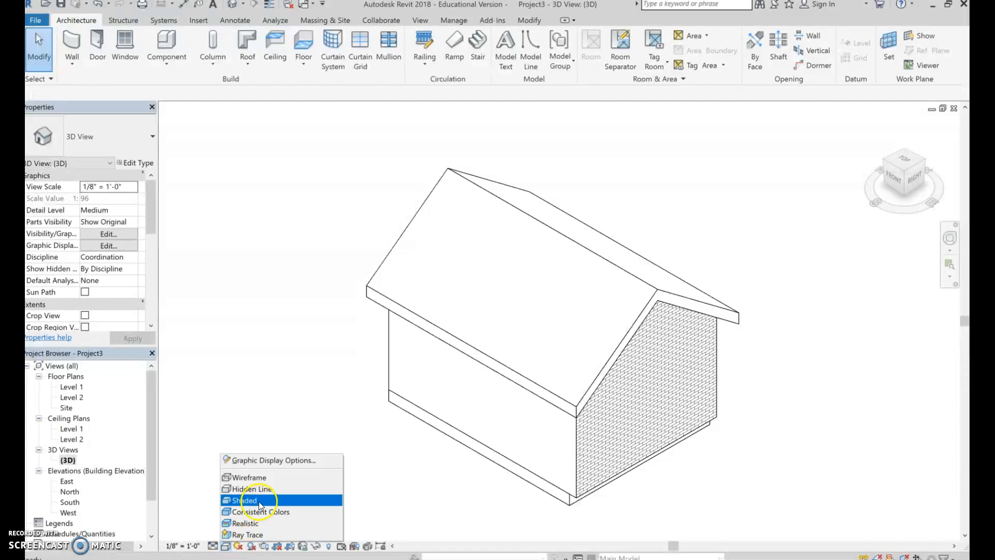
left_click(264, 522)
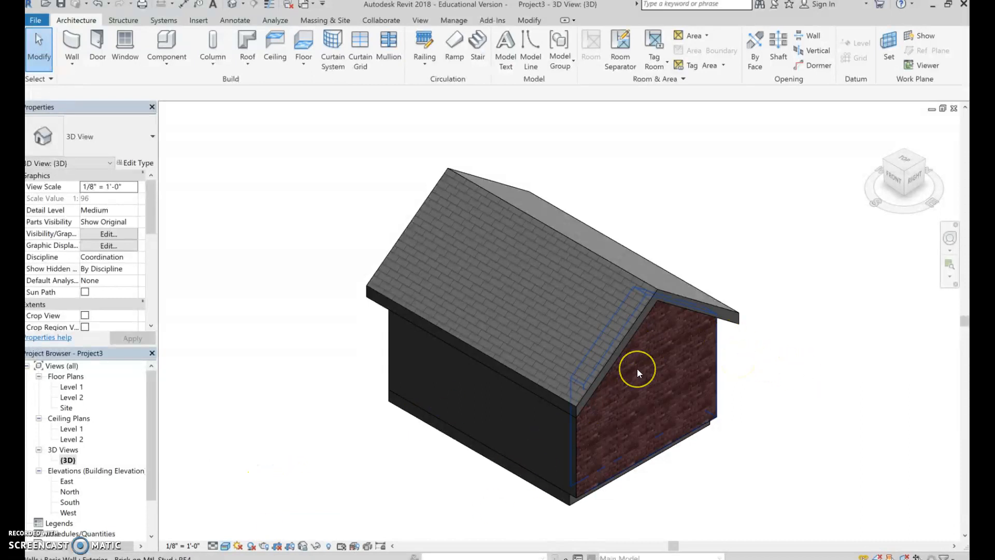
scroll(637, 369, "up", 2)
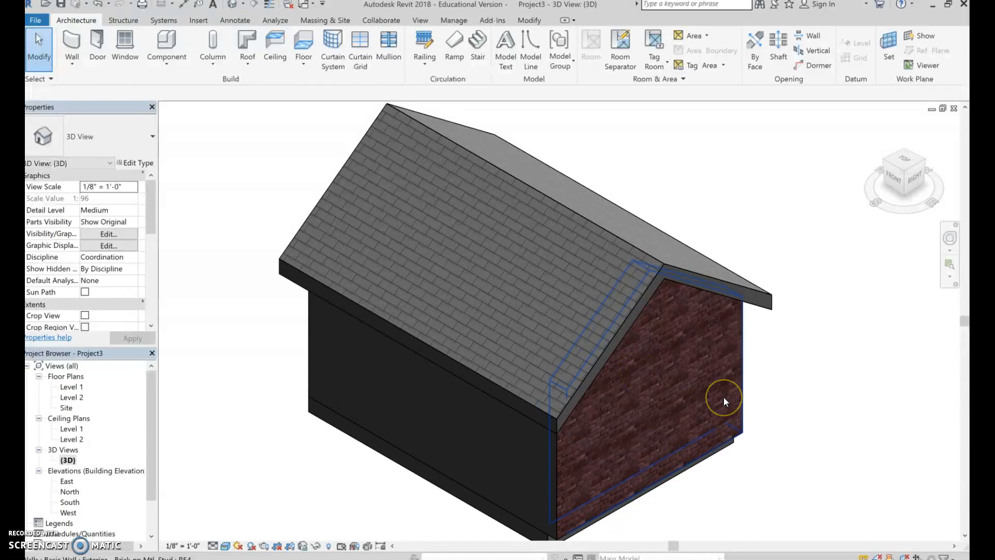